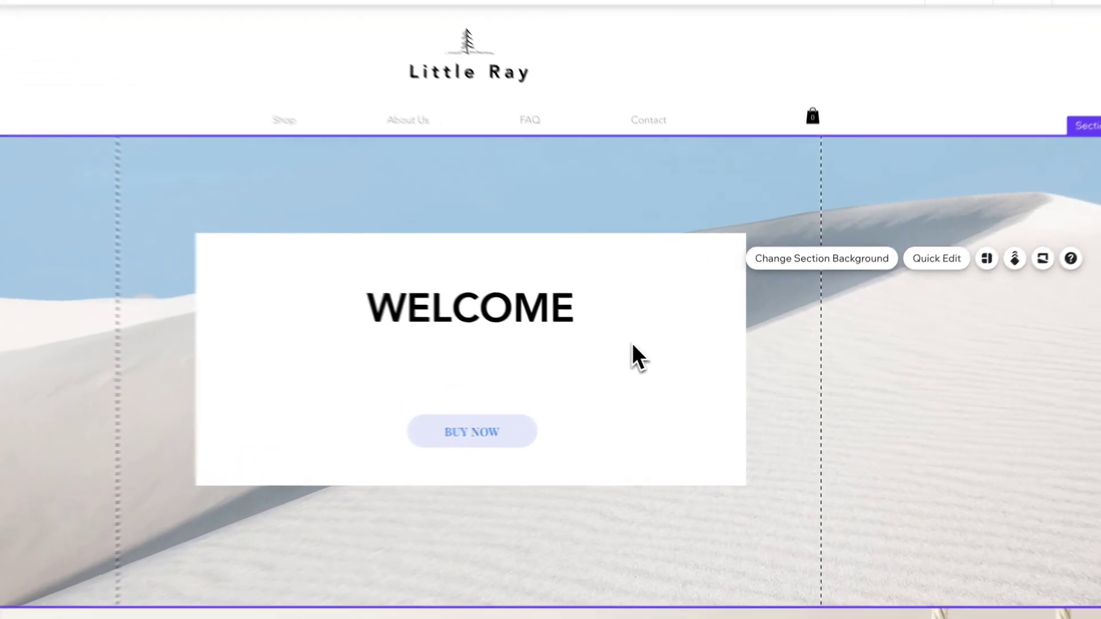
- Select the white WELCOME container box in the hero section
left_click(626, 356)
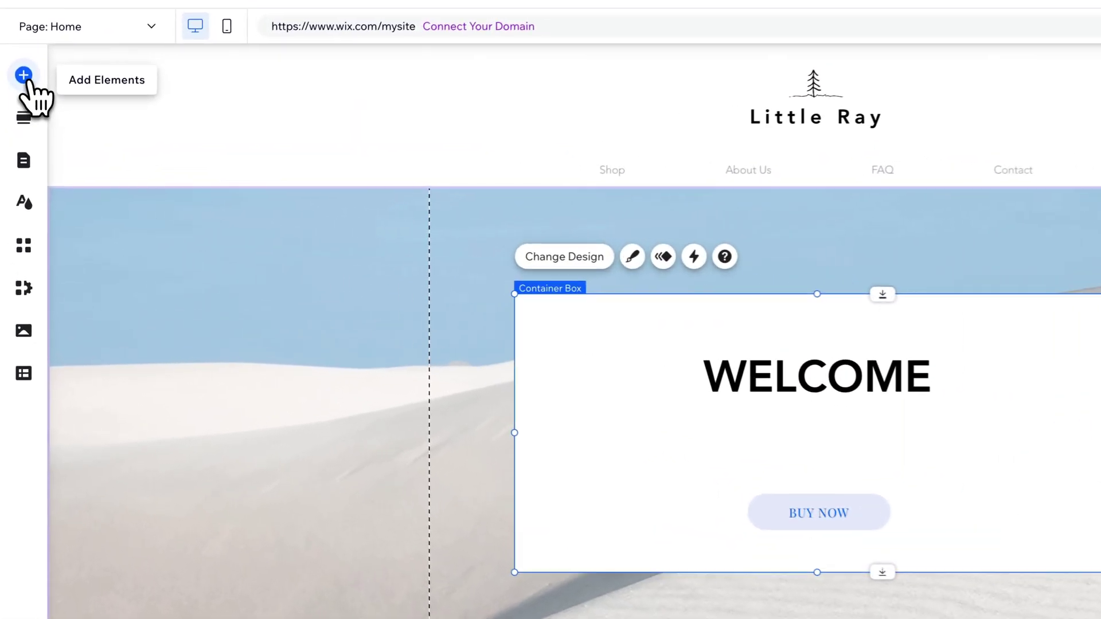
- Browse Add Elements > Text > Themed Text and drop a paragraph style under the WELCOME title
left_click(20, 102)
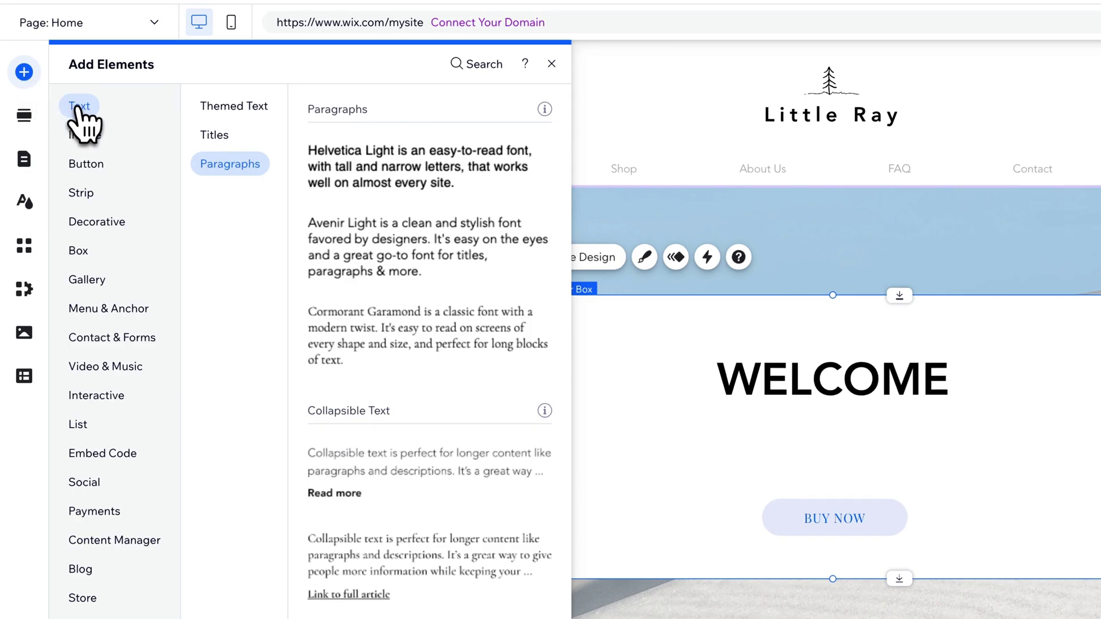
left_click(237, 108)
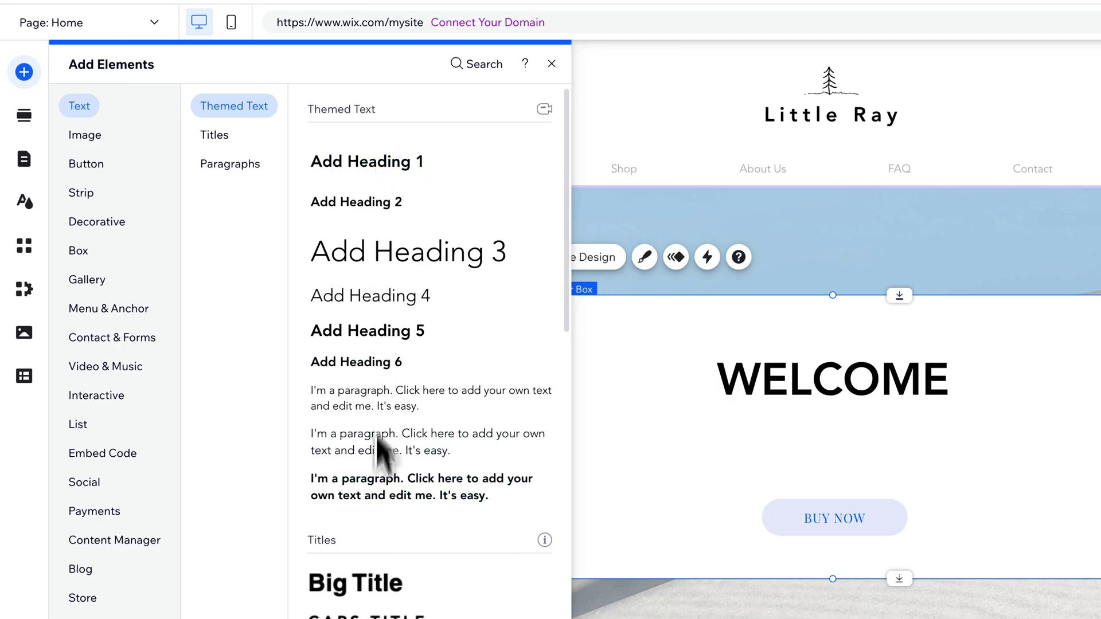
left_click(219, 135)
left_click(227, 166)
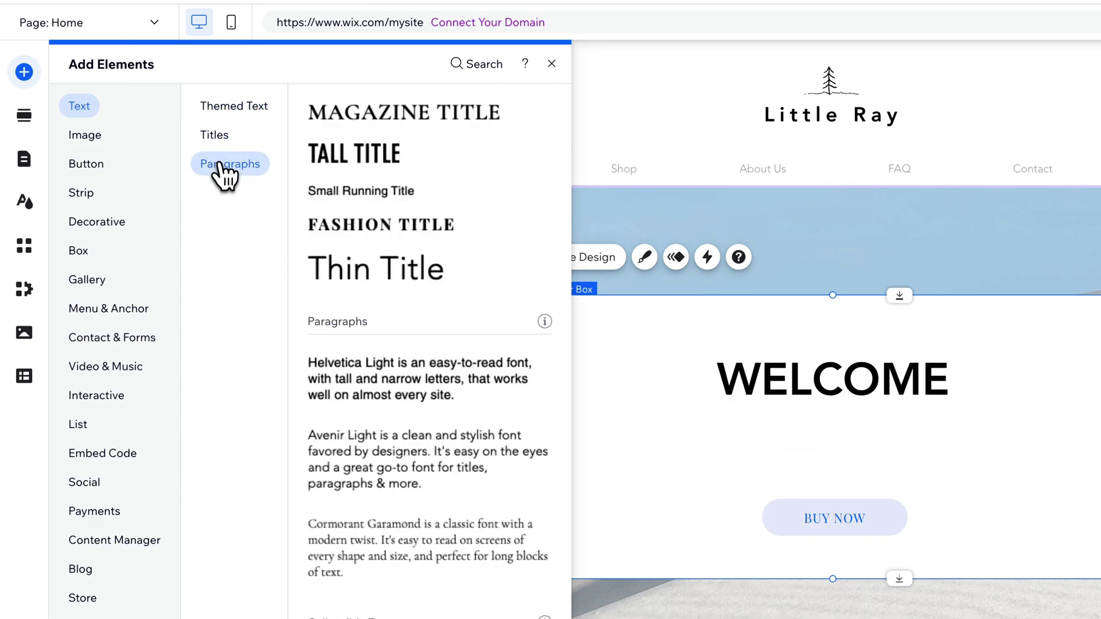
left_click(220, 143)
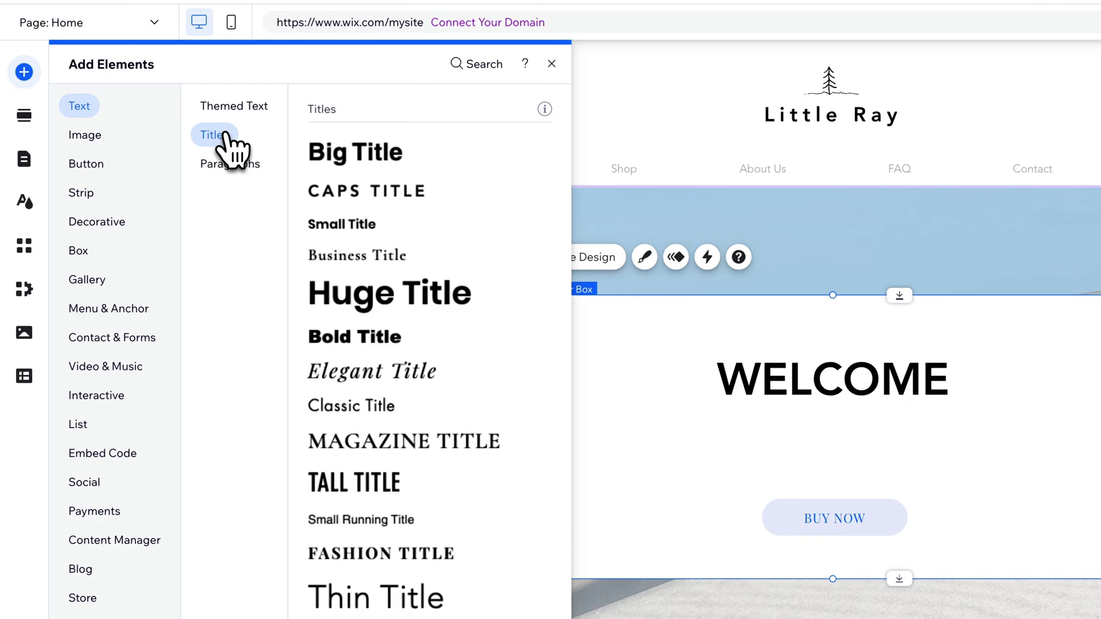
left_click(235, 109)
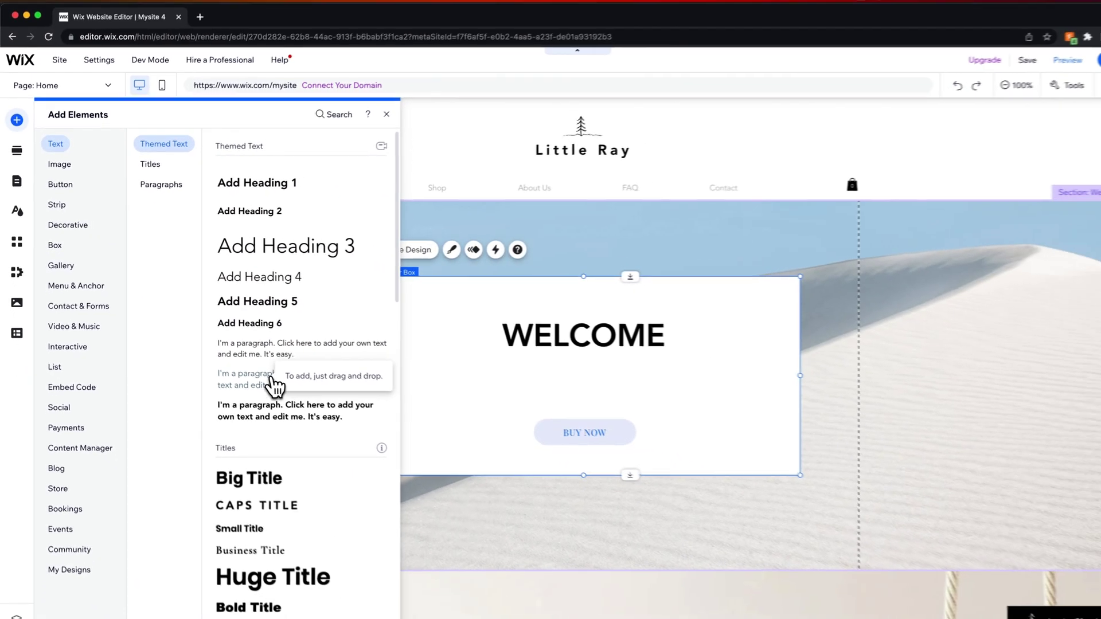
left_click(387, 439)
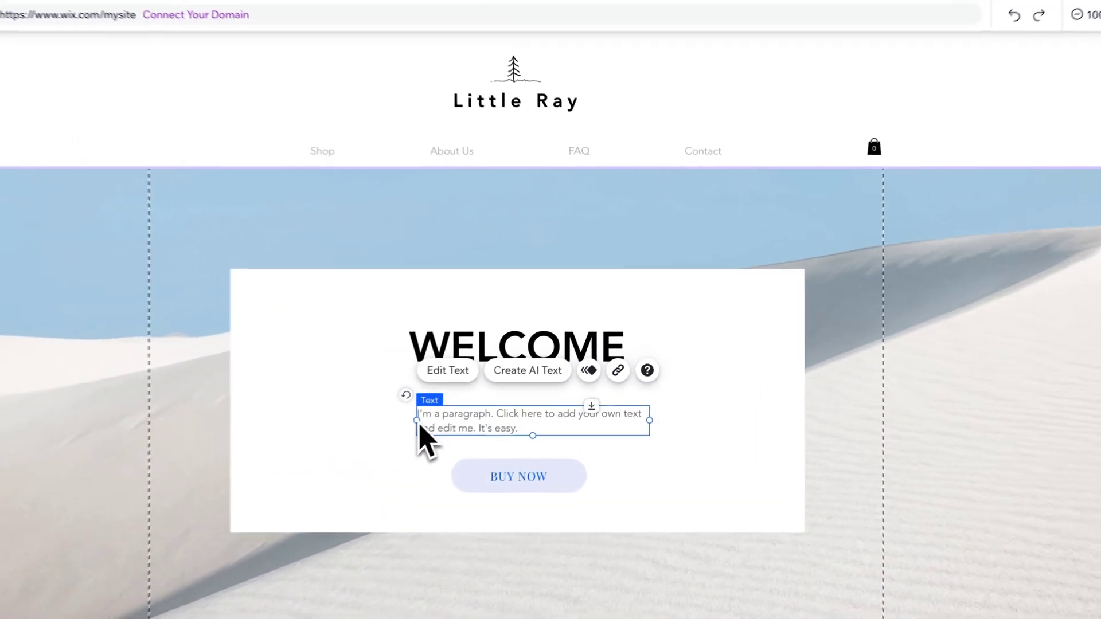
- Drag the paragraph's left and right handles outward so the placeholder fits on one line
left_click_drag(416, 421, 308, 430)
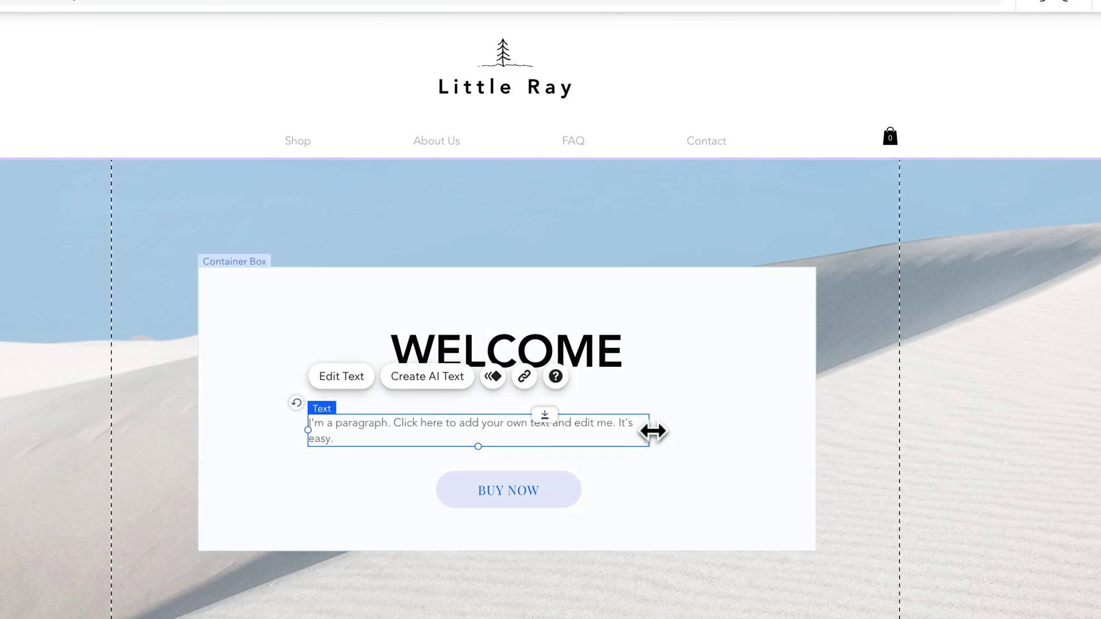
left_click_drag(650, 430, 720, 431)
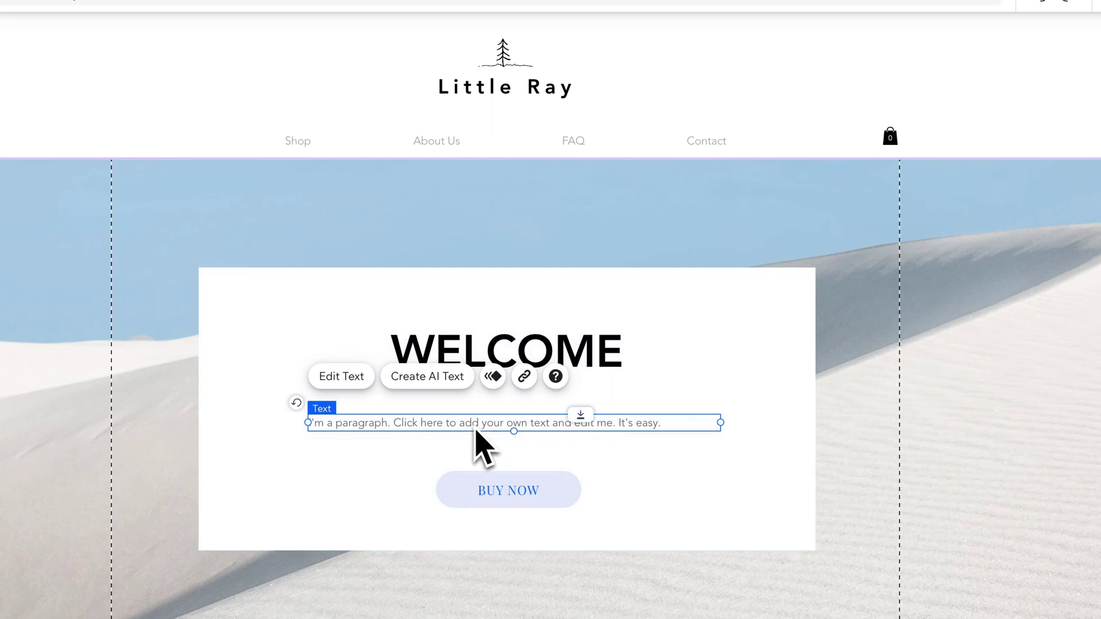
- Apply the Paragraph 3 theme to the placeholder paragraph in Text Settings
left_click(342, 377)
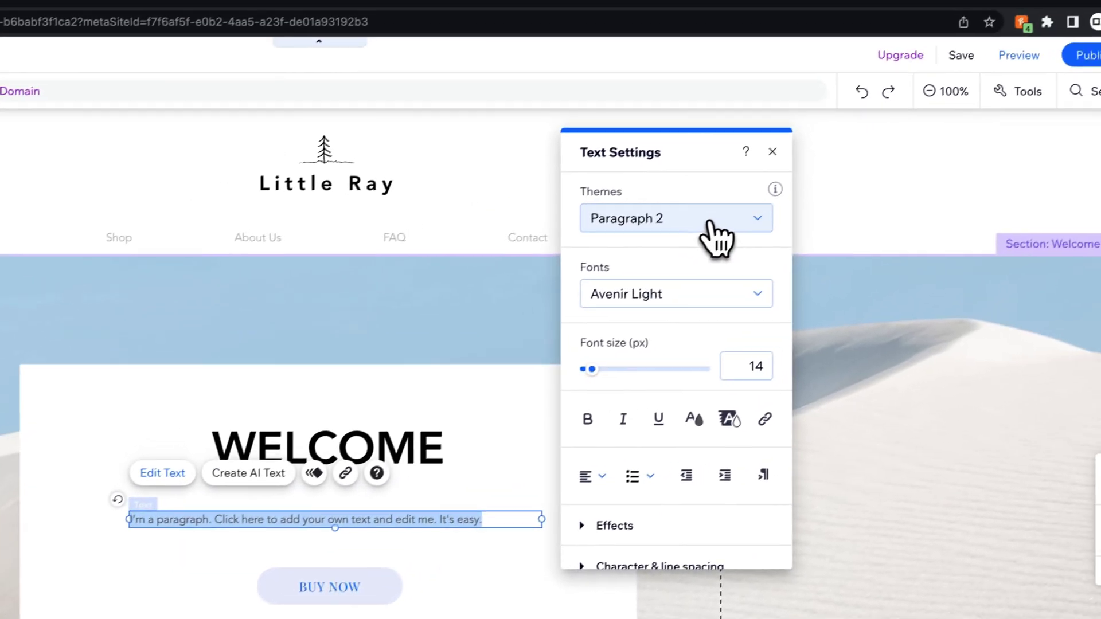
left_click(710, 225)
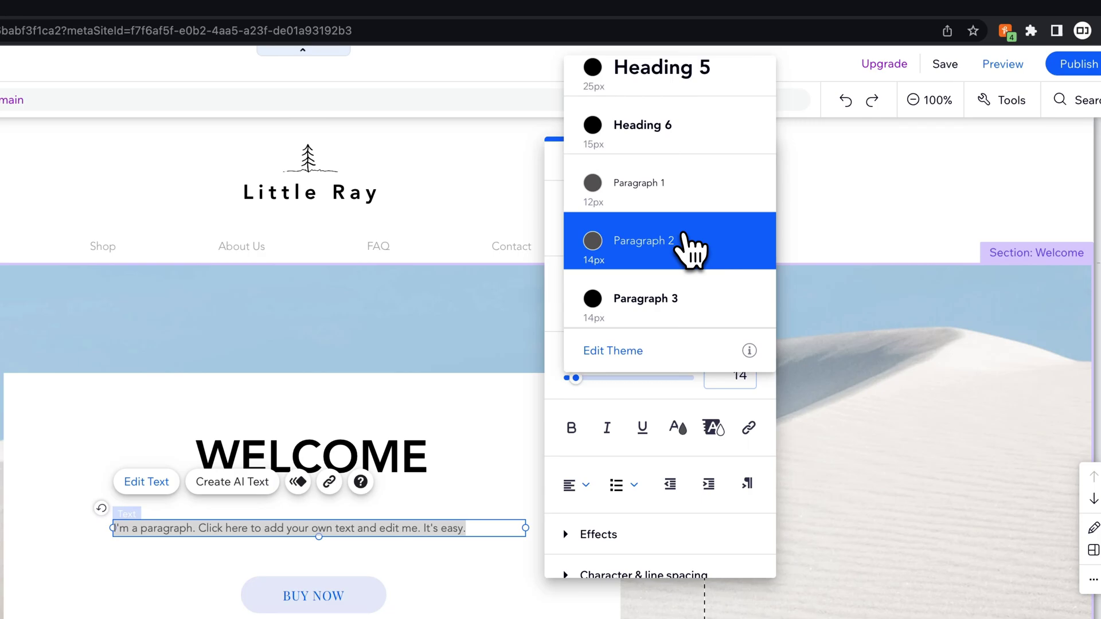
scroll(691, 250, "up", 5)
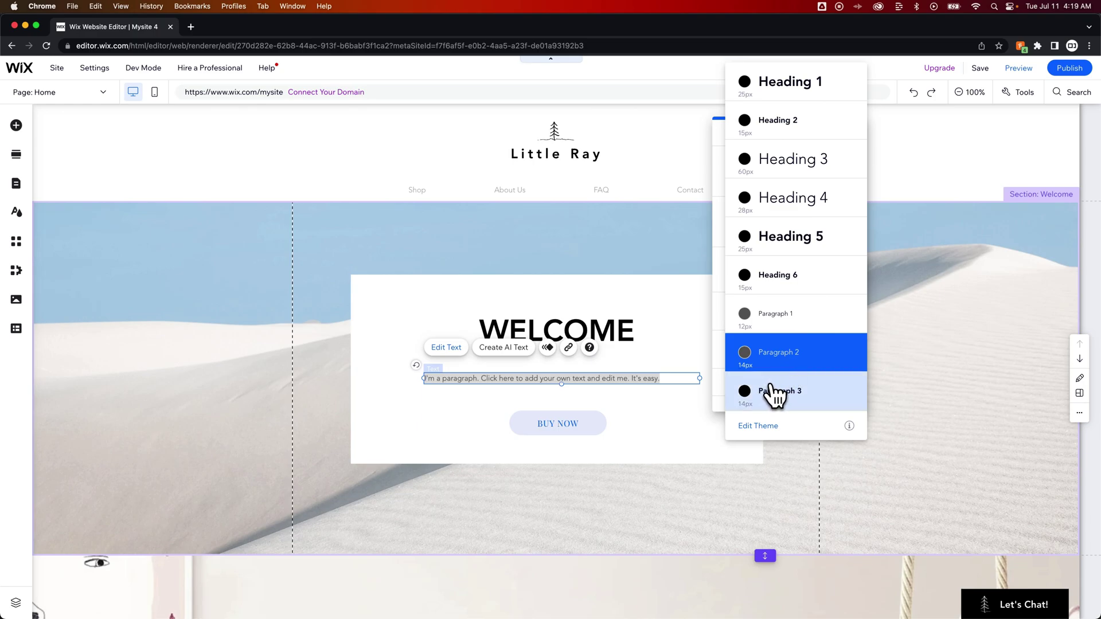
left_click(794, 393)
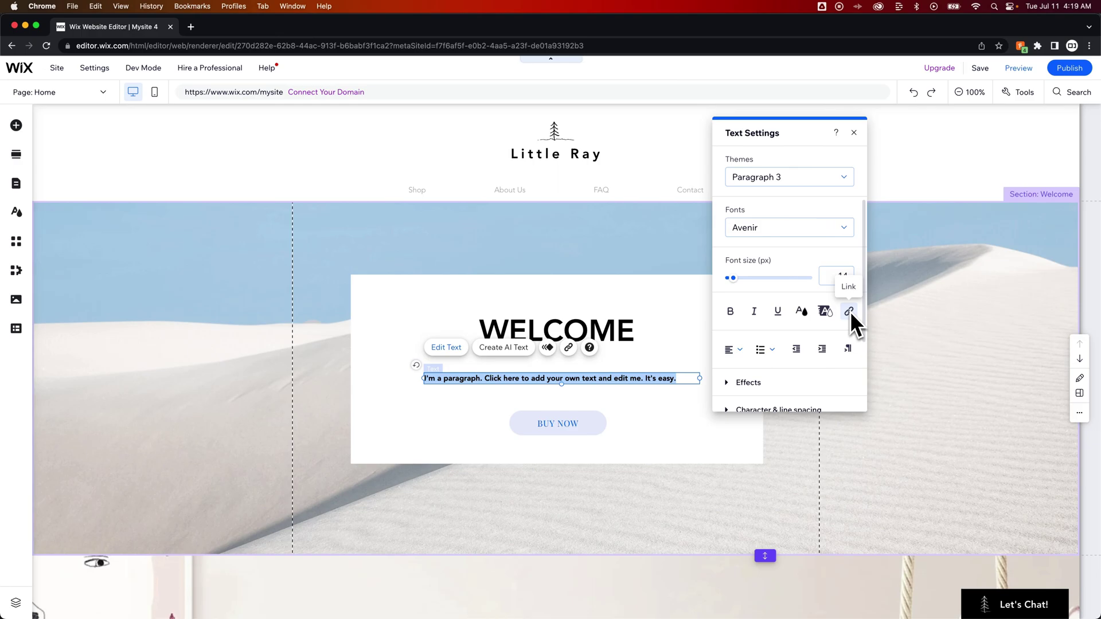
- Set the paragraph's text alignment to center
scroll(751, 332, "down", 2)
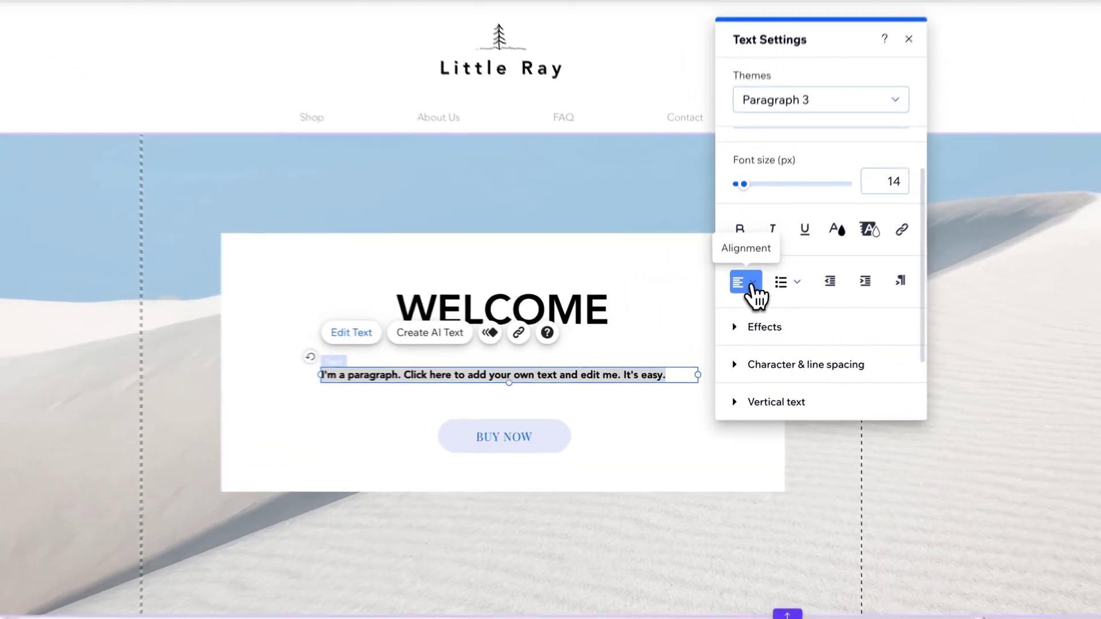
left_click(738, 313)
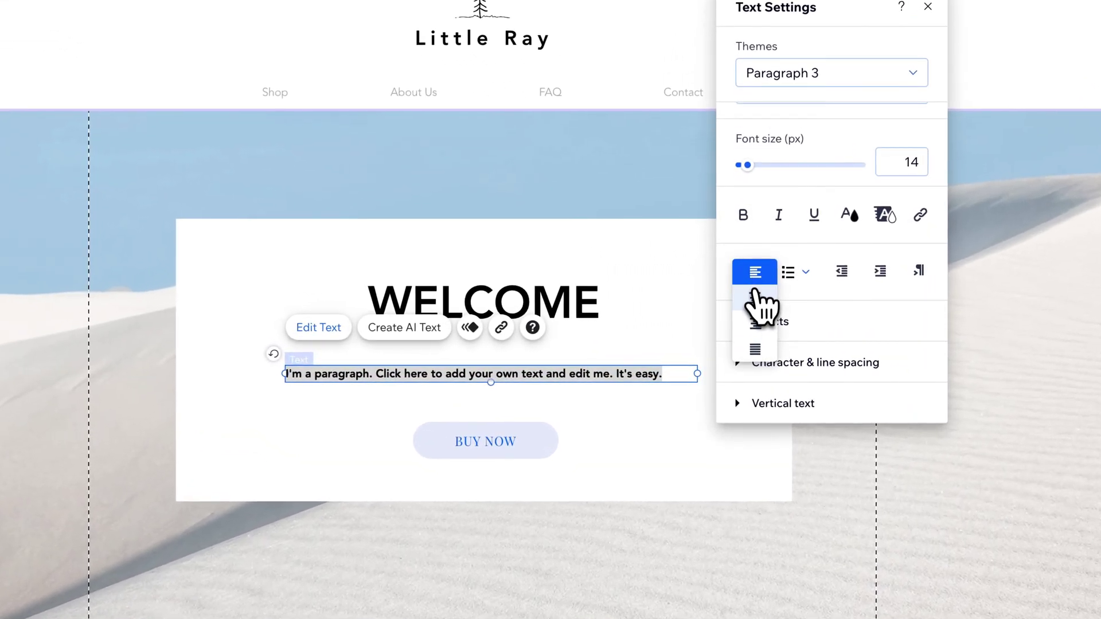
left_click(756, 299)
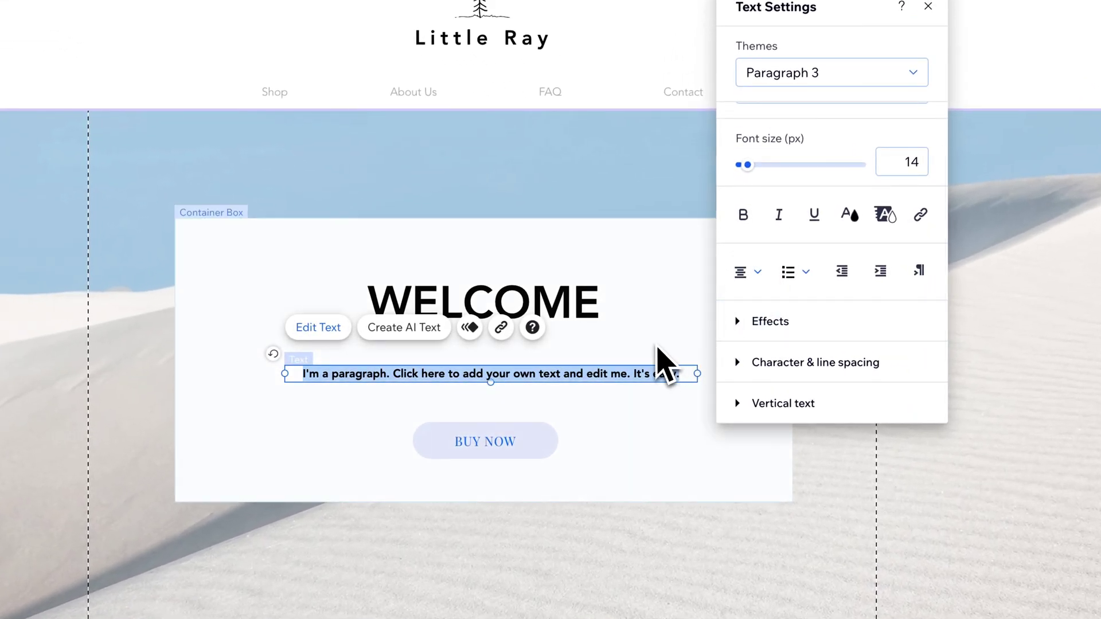
- Drag the paragraph so it sits centred beneath WELCOME in the box
left_click(665, 361)
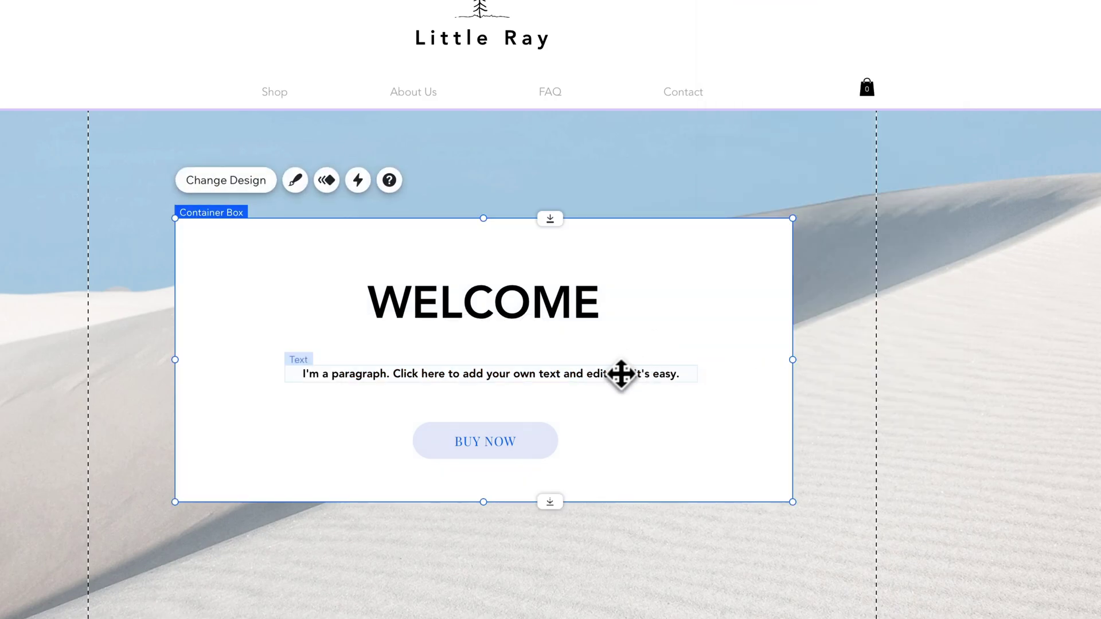
mouse_move(595, 379)
left_mouse_down()
mouse_move(529, 370)
mouse_move(690, 368)
mouse_move(590, 377)
mouse_move(612, 359)
mouse_move(596, 367)
mouse_move(622, 372)
mouse_move(587, 370)
left_mouse_up()
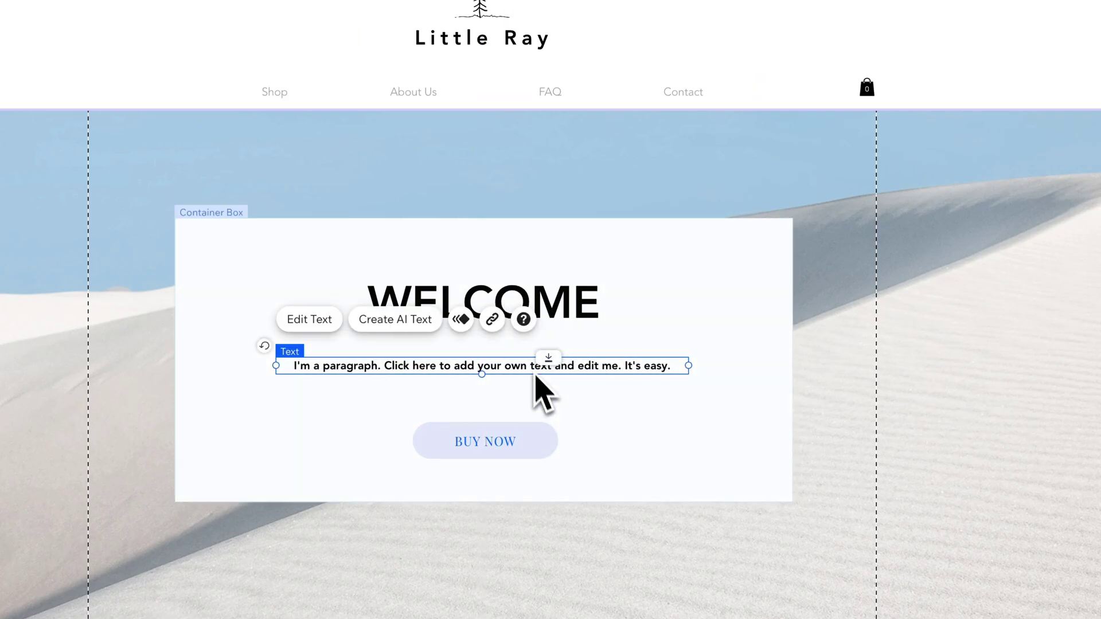
left_click(335, 321)
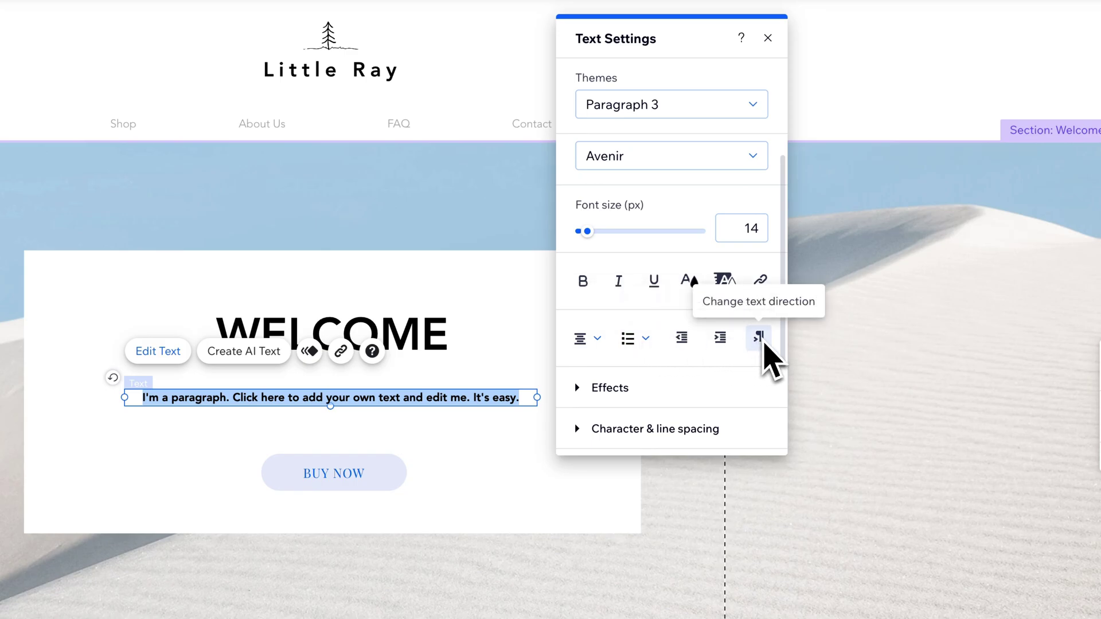
scroll(659, 368, "down", 3)
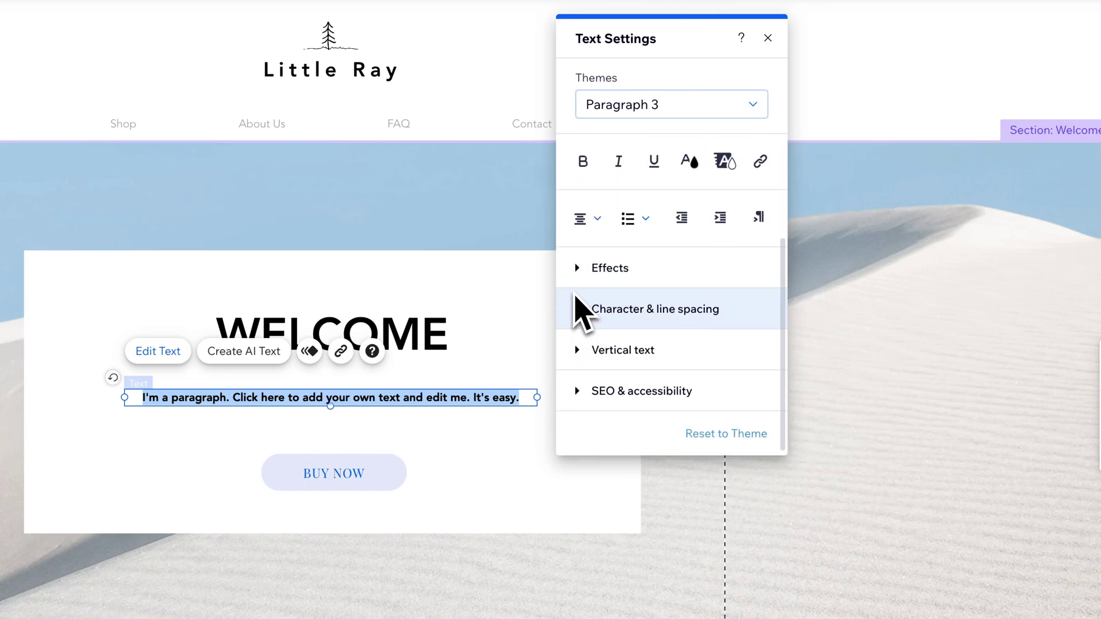
- Try effect style B then remove it, widen letter spacing, and reset line spacing to automatic
left_click(577, 269)
left_click(796, 225)
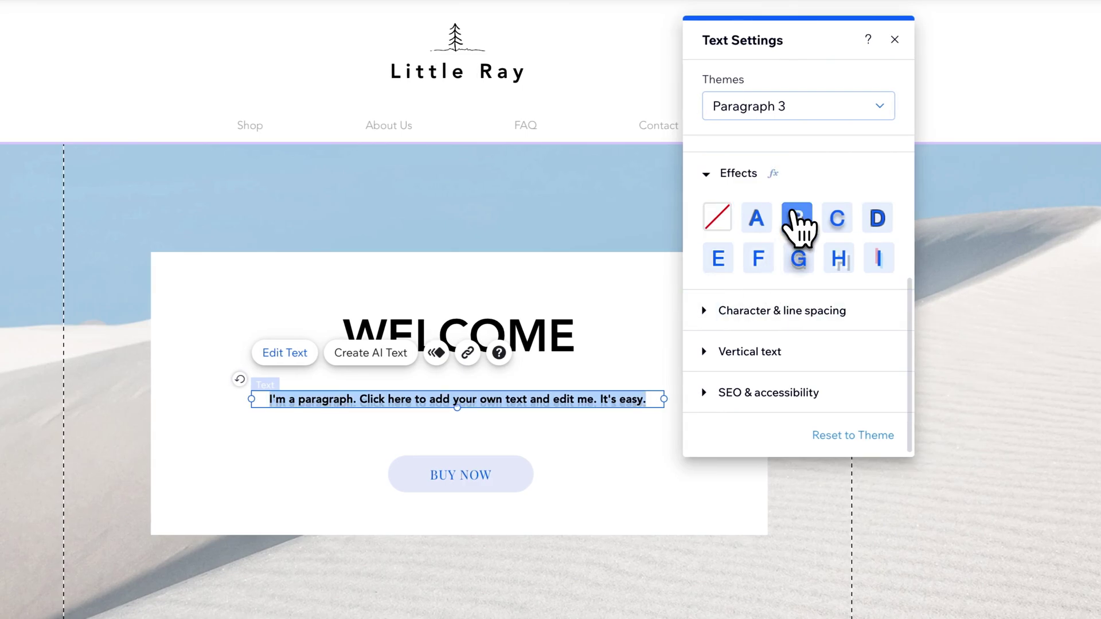
left_click(719, 218)
left_click(711, 312)
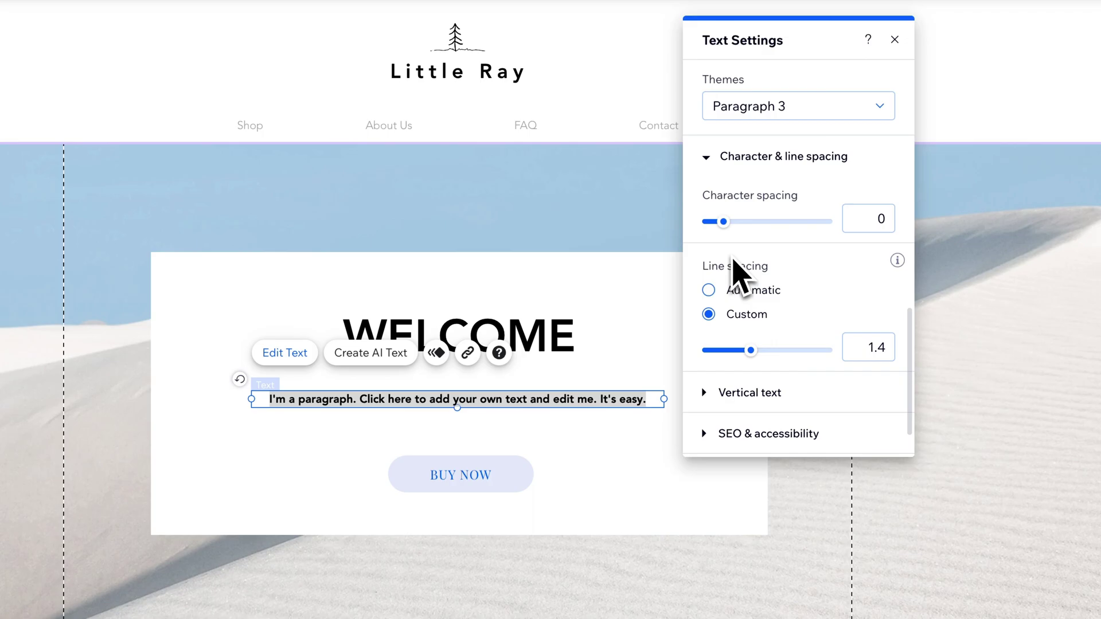
left_click_drag(732, 223, 751, 223)
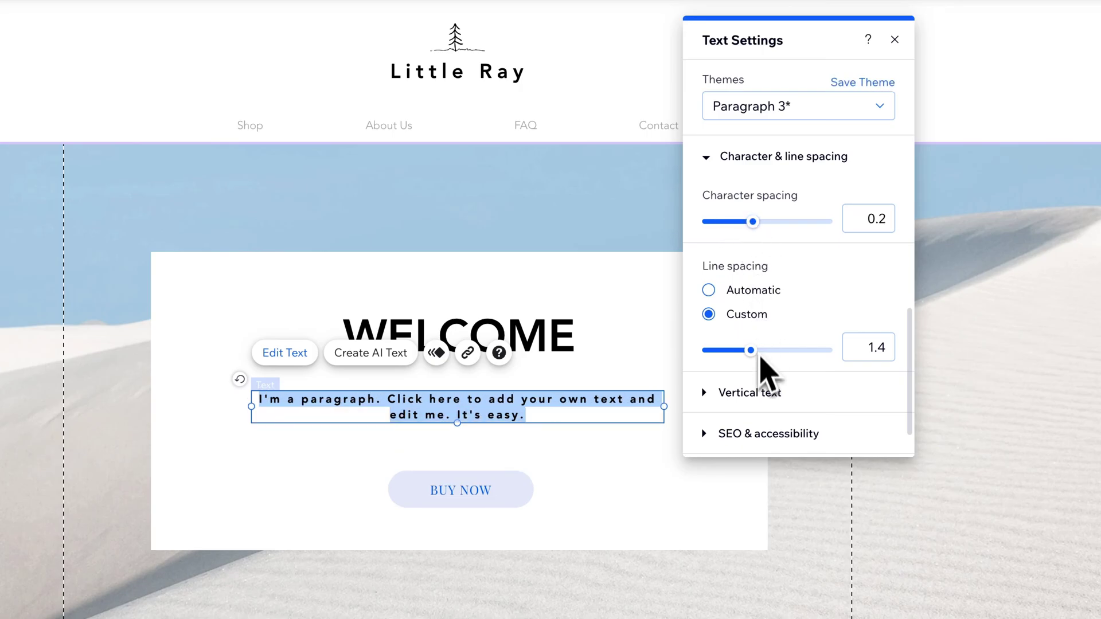
mouse_move(756, 363)
left_mouse_down()
mouse_move(803, 362)
mouse_move(747, 361)
mouse_move(783, 362)
mouse_move(751, 348)
left_mouse_up()
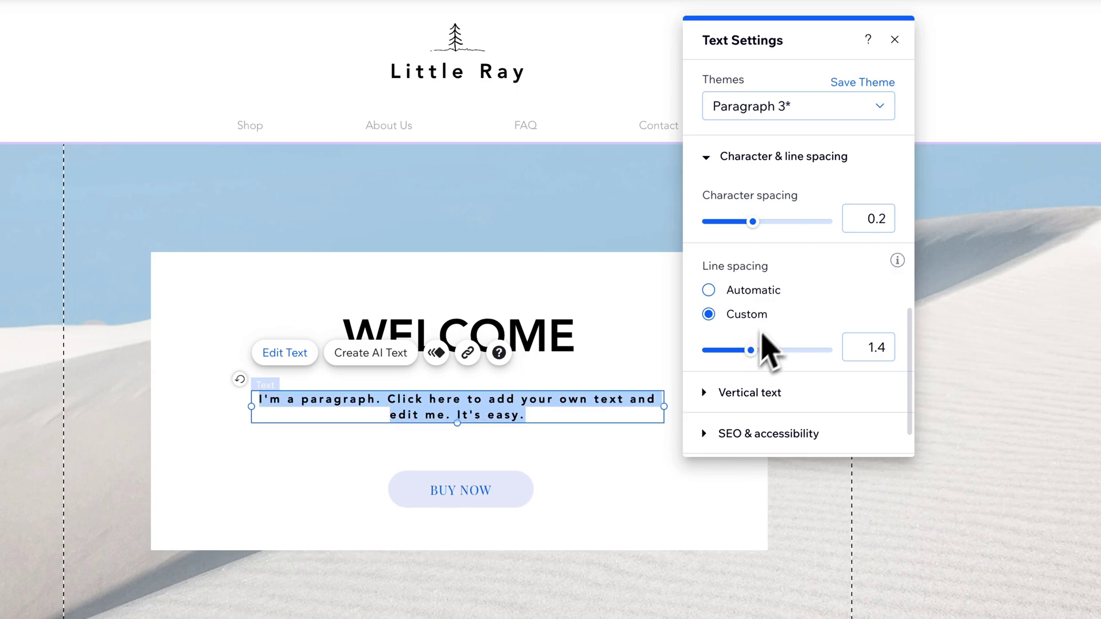
left_click(709, 290)
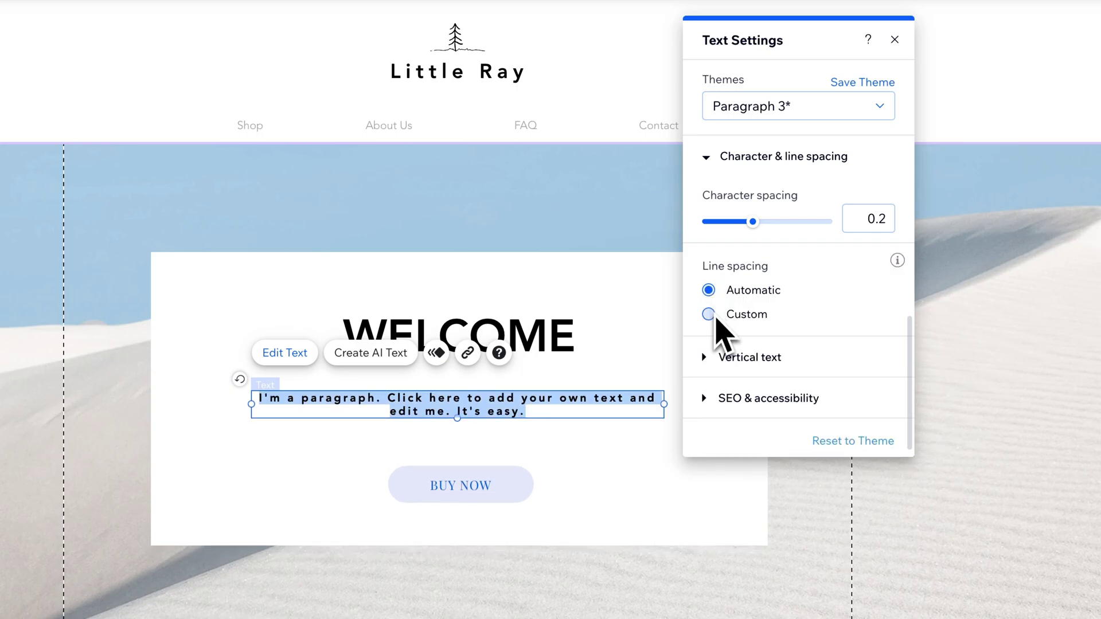
- Try vertical text on the paragraph, then switch it back to horizontal
left_click(711, 360)
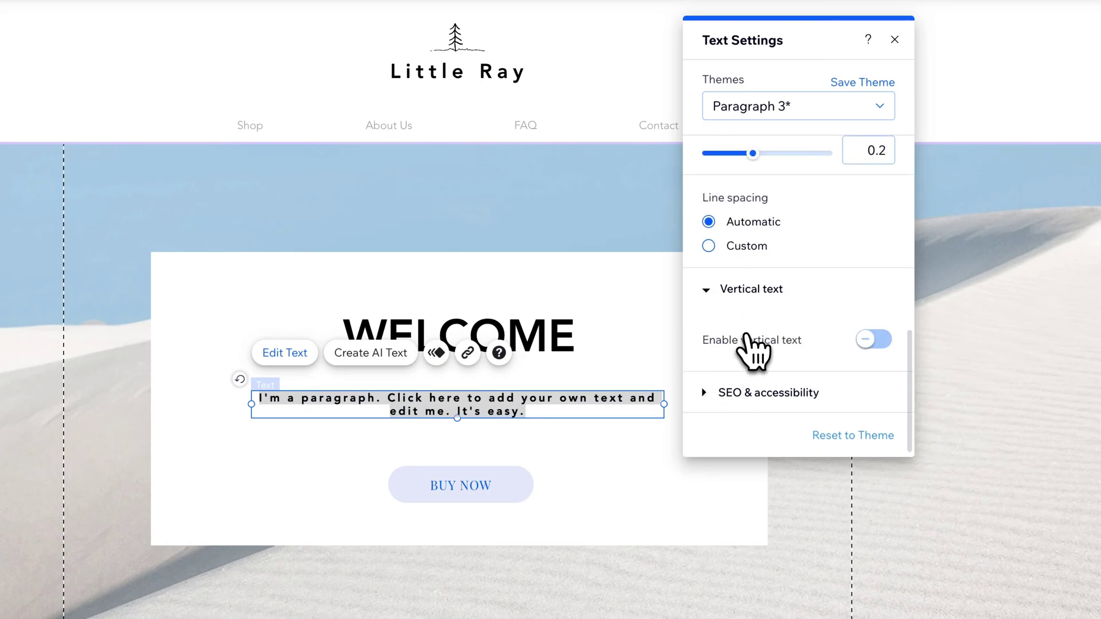
left_click(867, 340)
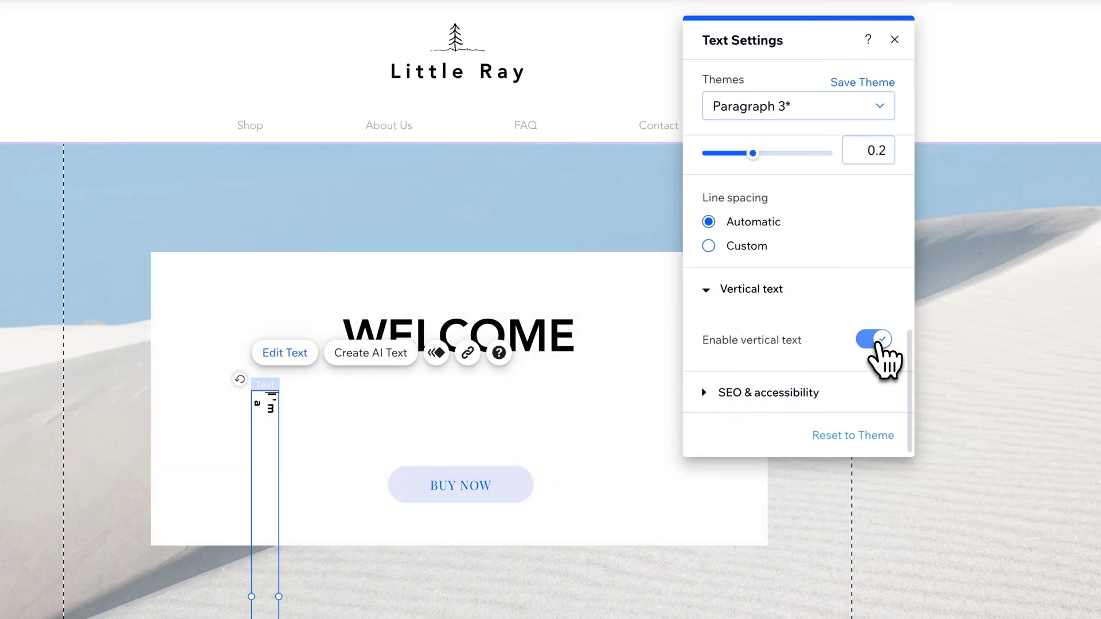
left_click(875, 342)
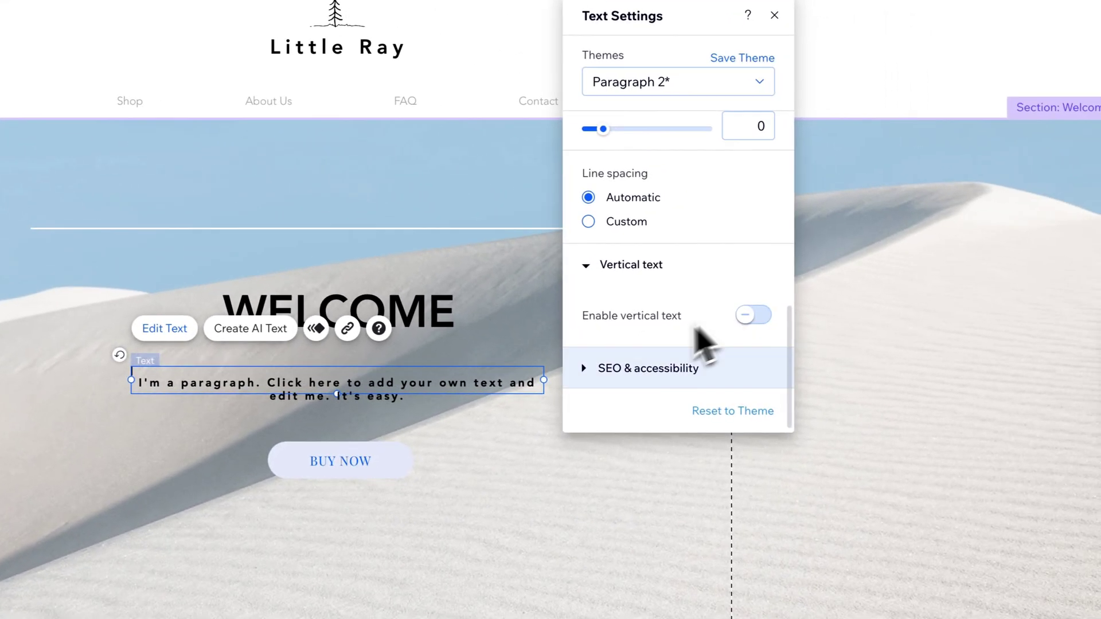
- Set the paragraph's HTML tag to p, close Text Settings, and select the Welcome section
left_click(803, 387)
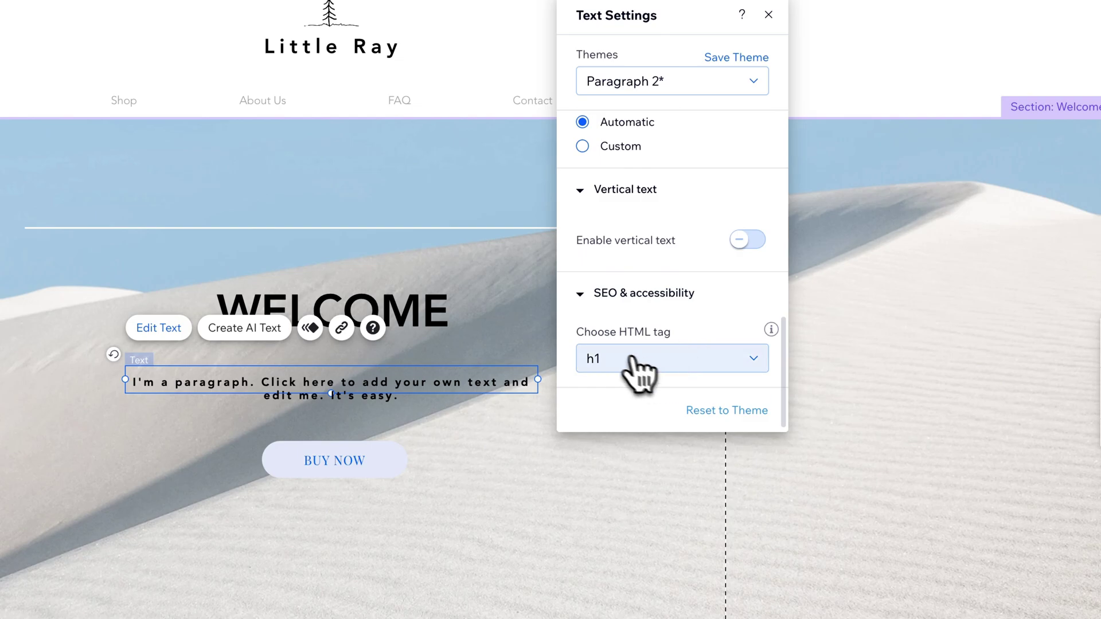
left_click(660, 360)
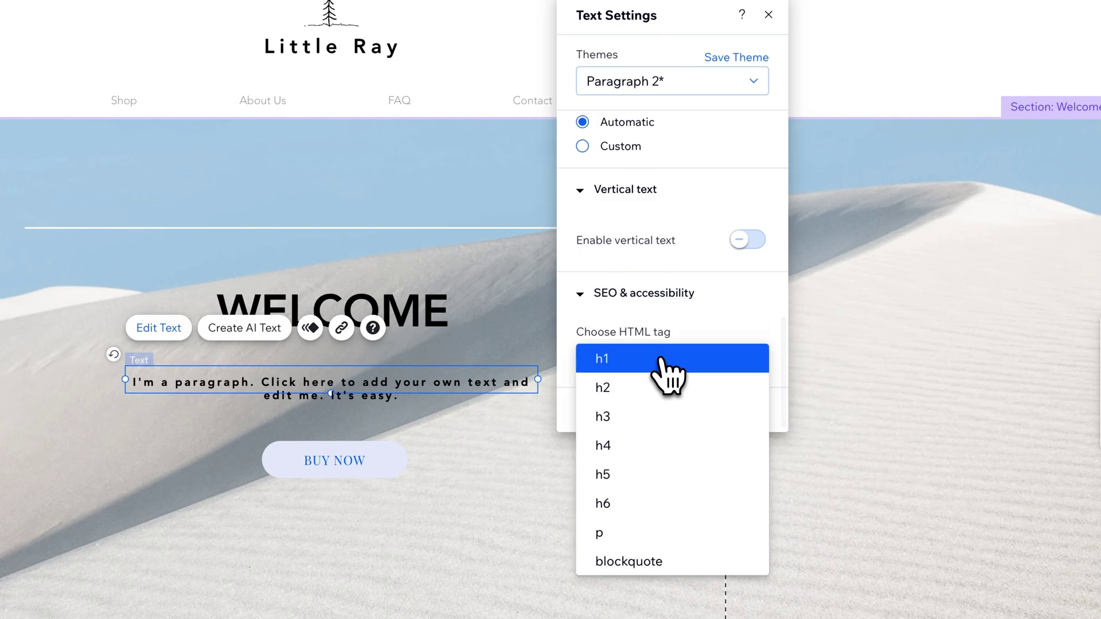
left_click(637, 530)
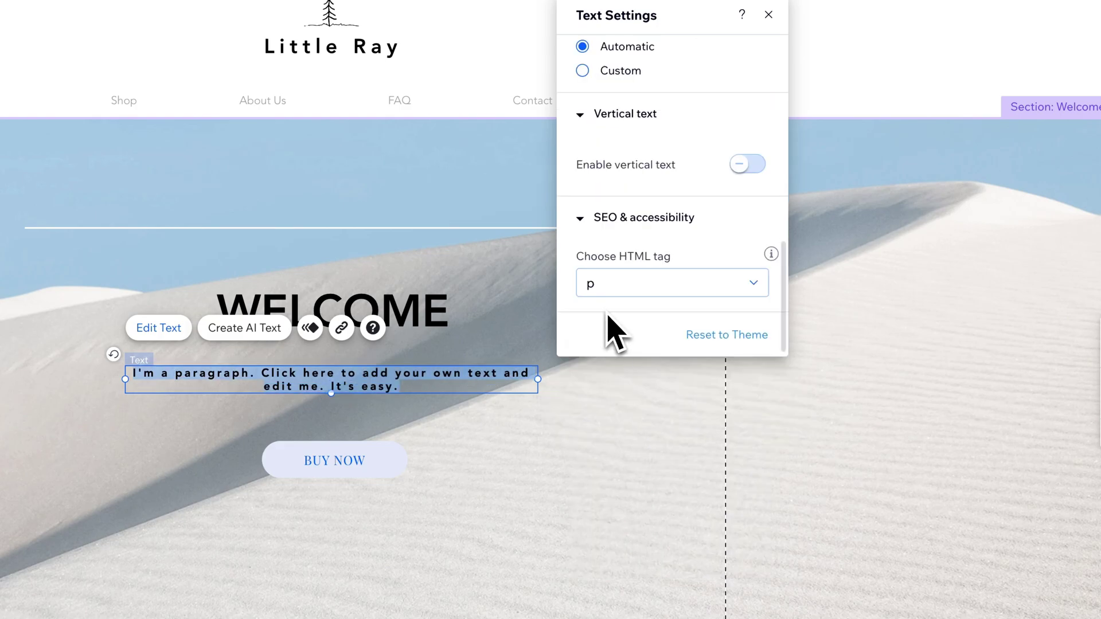
scroll(634, 270, "up", 6)
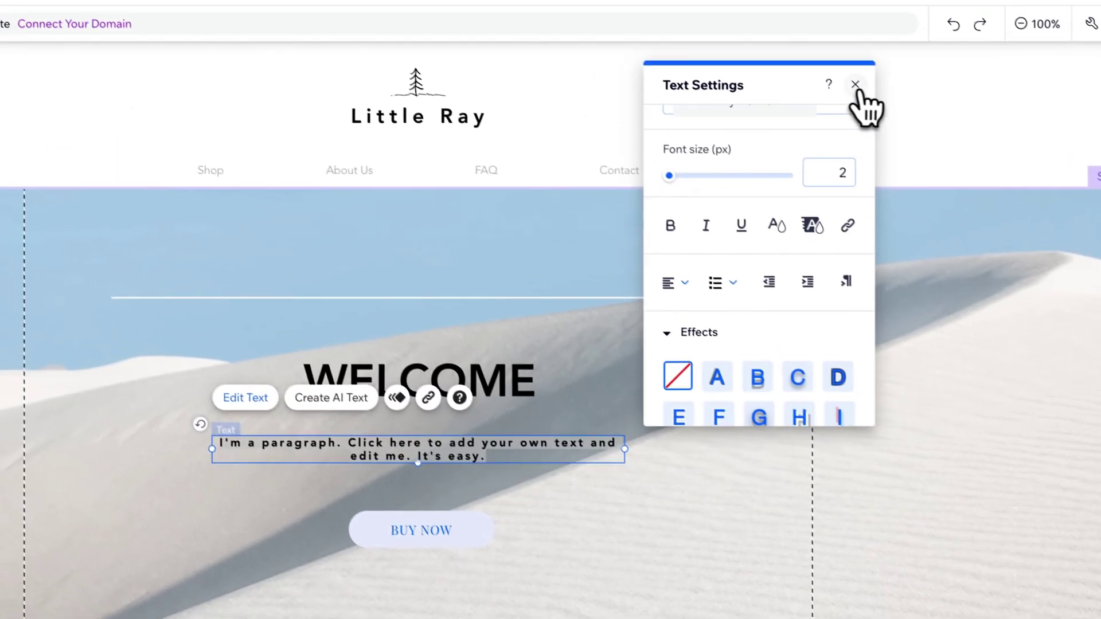
left_click(769, 14)
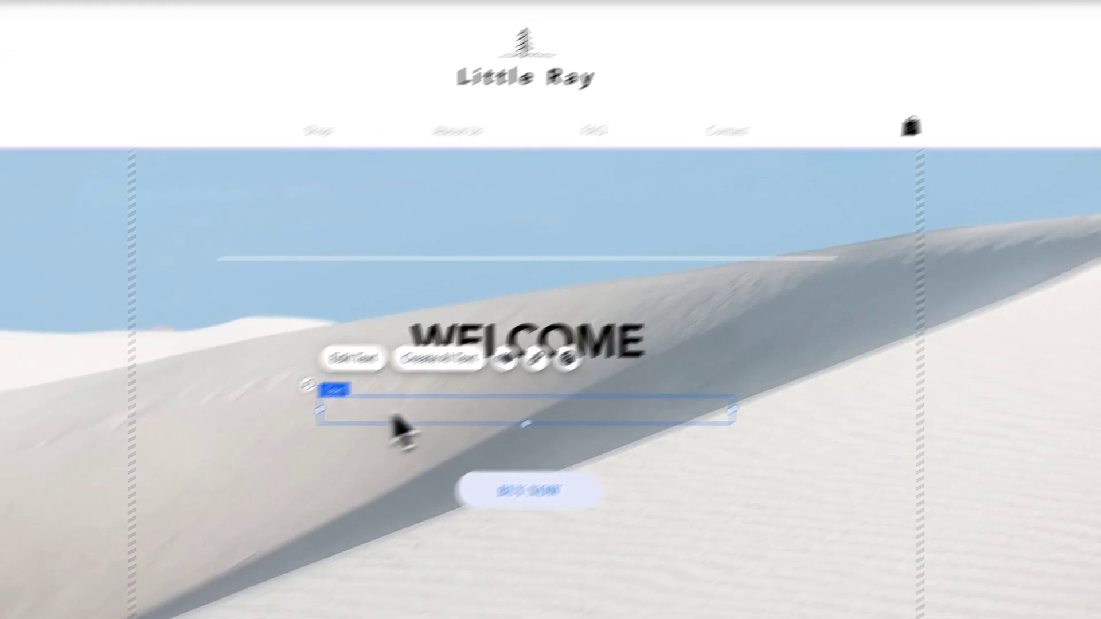
left_click(278, 479)
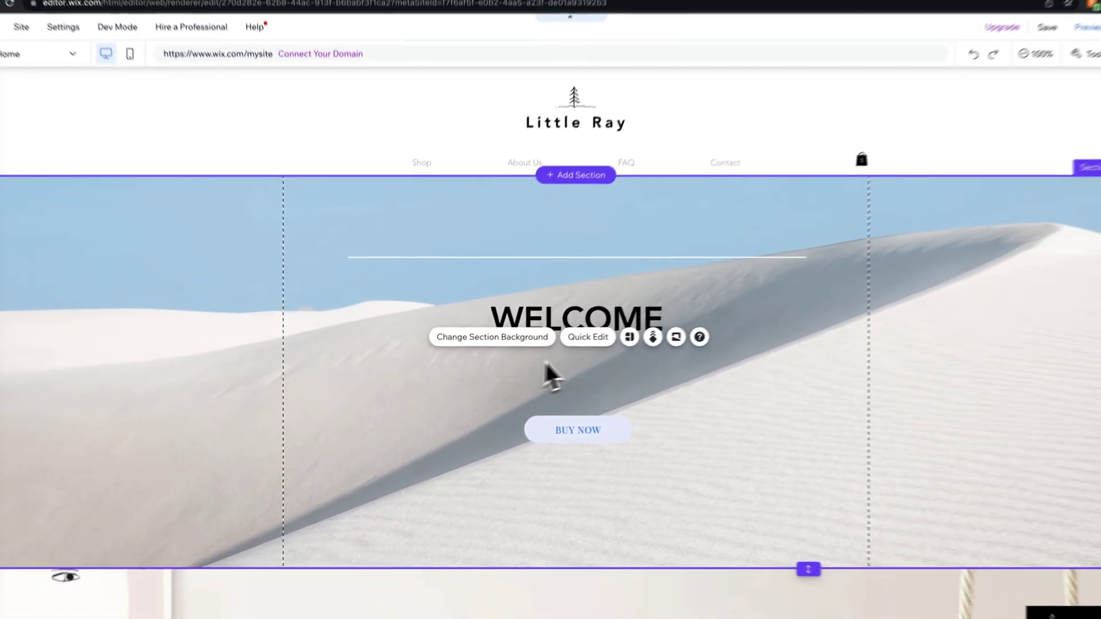
key("ctrl+z")
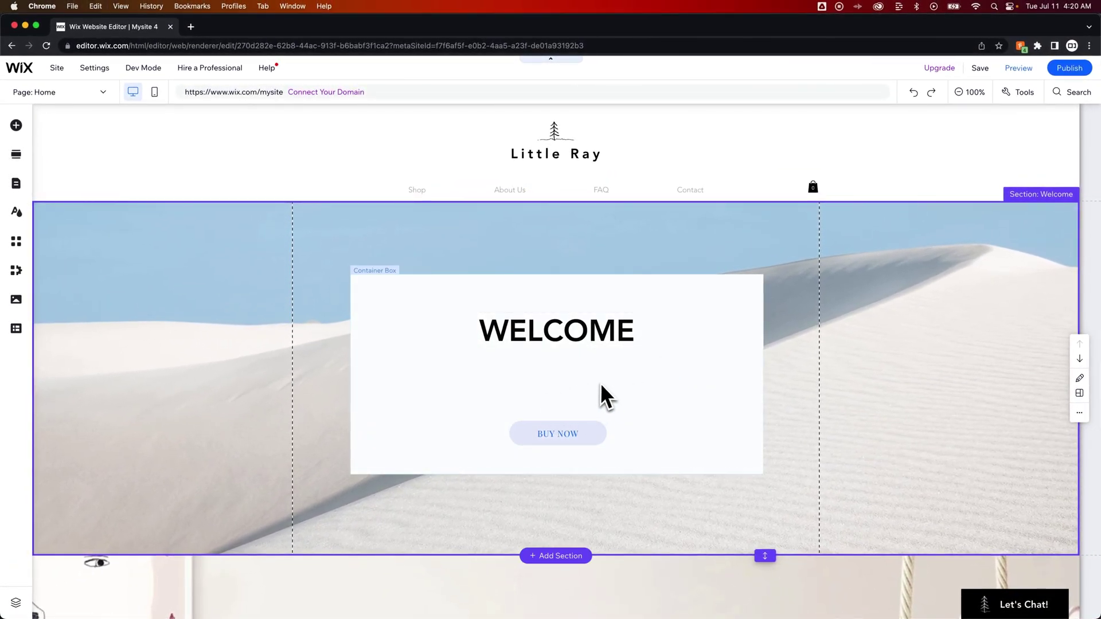
- Select the paragraph, preview Bounce in and Glide in animations, then set animation to None
left_click(620, 405)
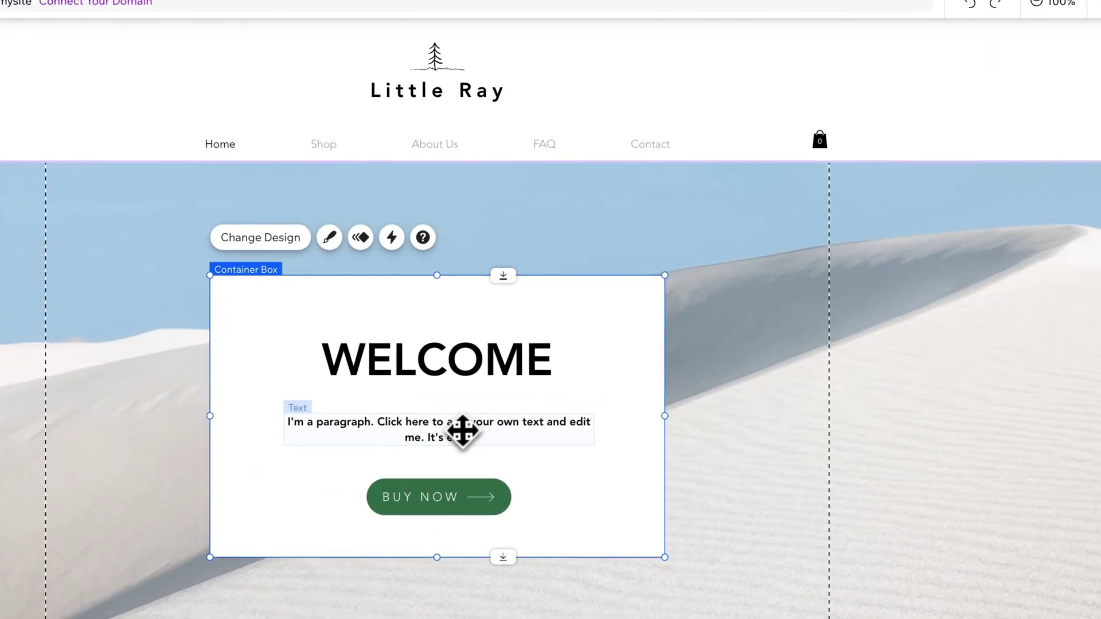
left_click(457, 415)
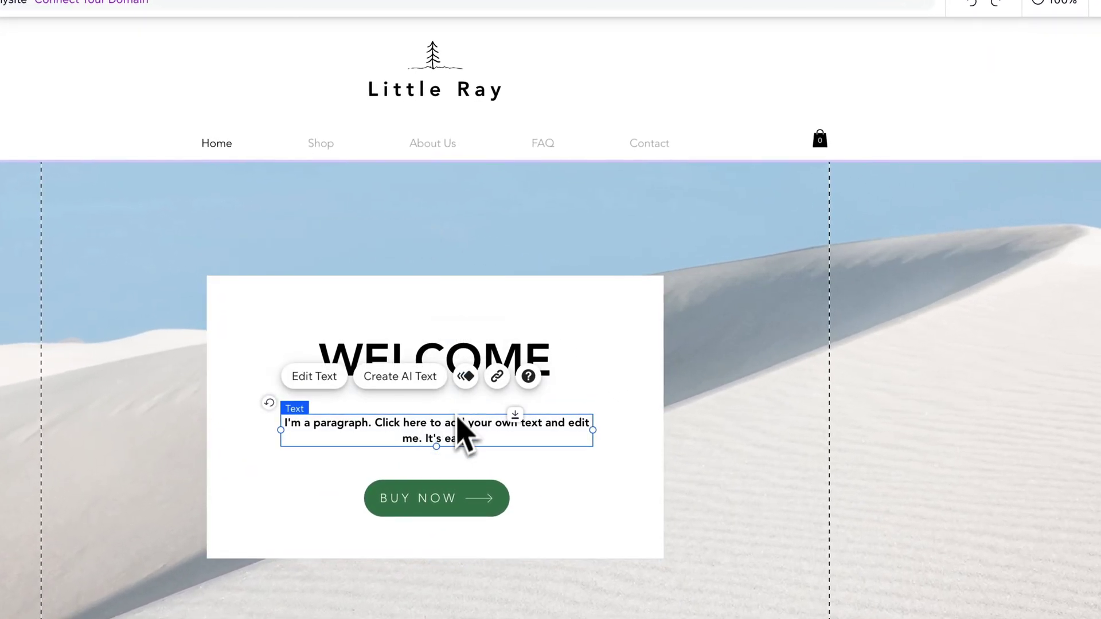
left_click(465, 377)
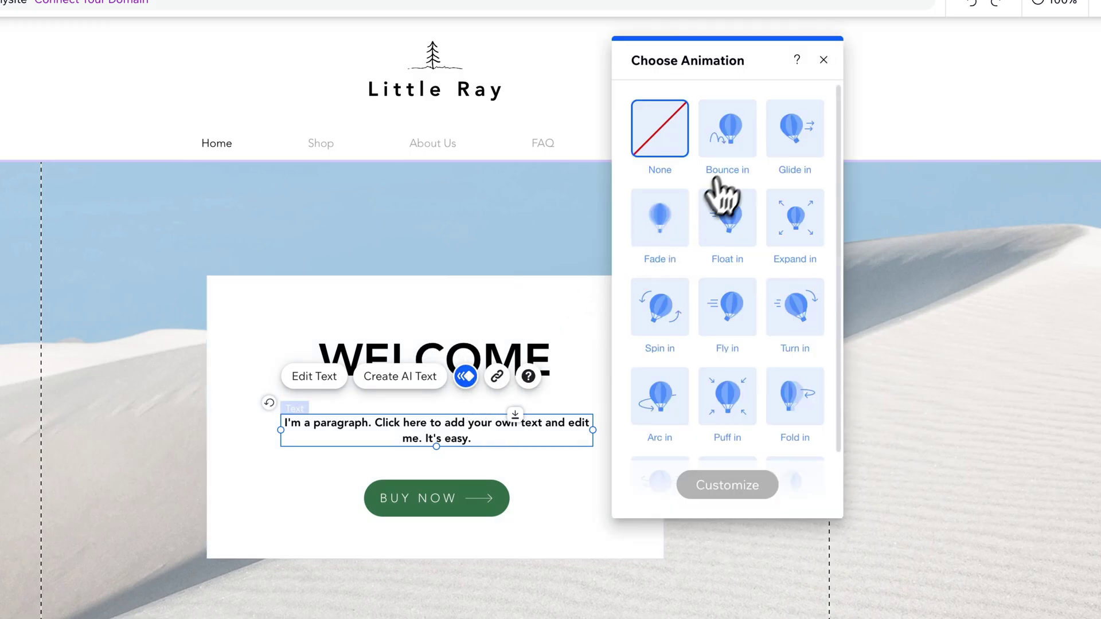
left_click(732, 141)
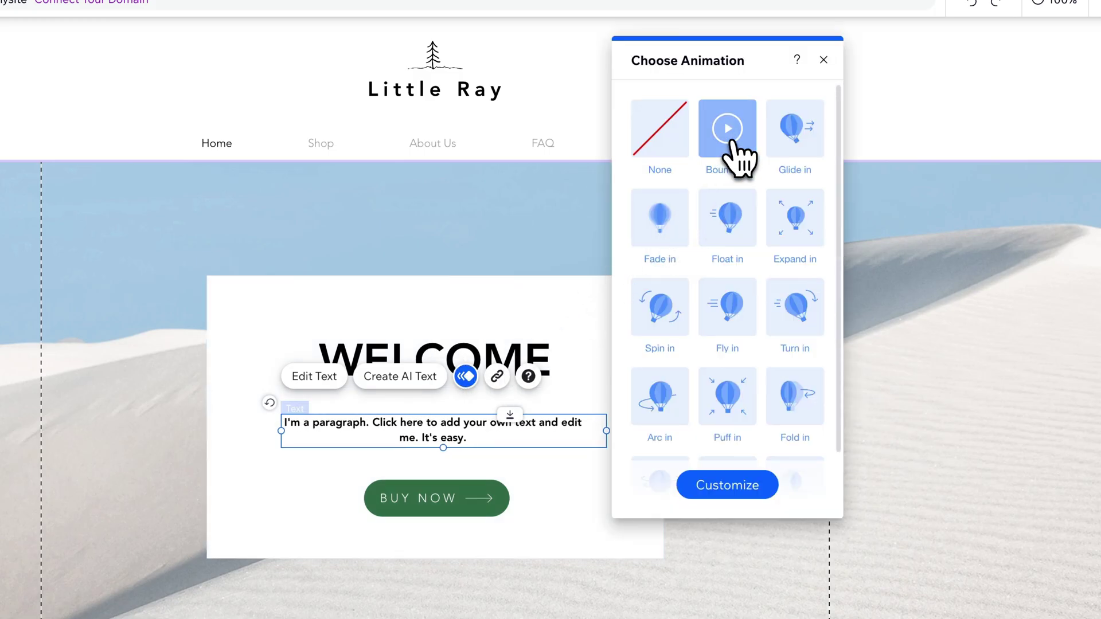
left_click(801, 148)
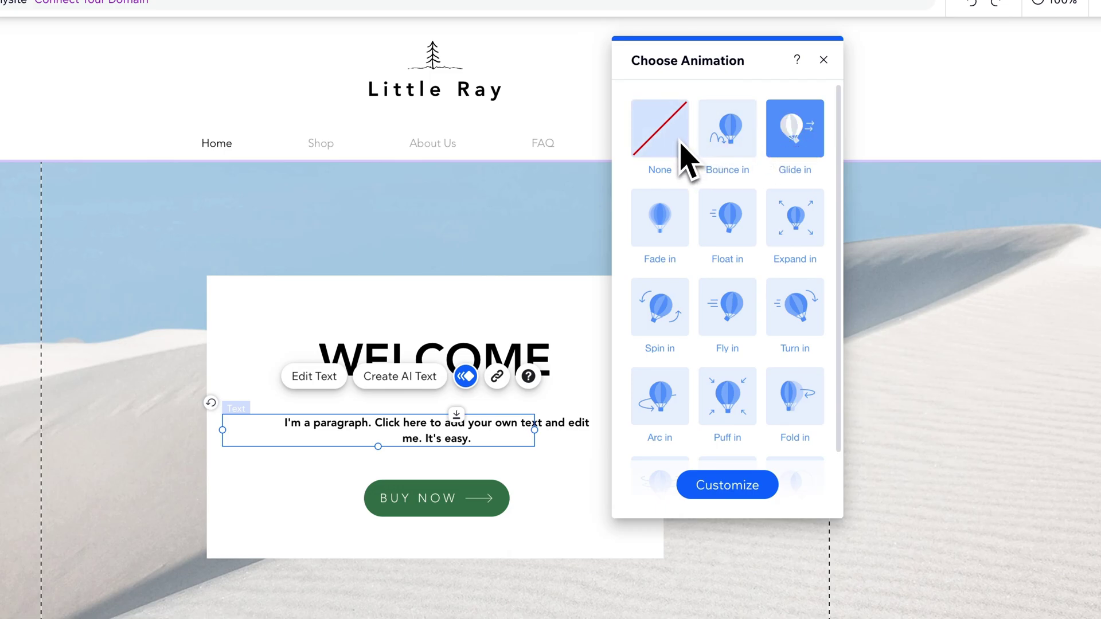
left_click(727, 482)
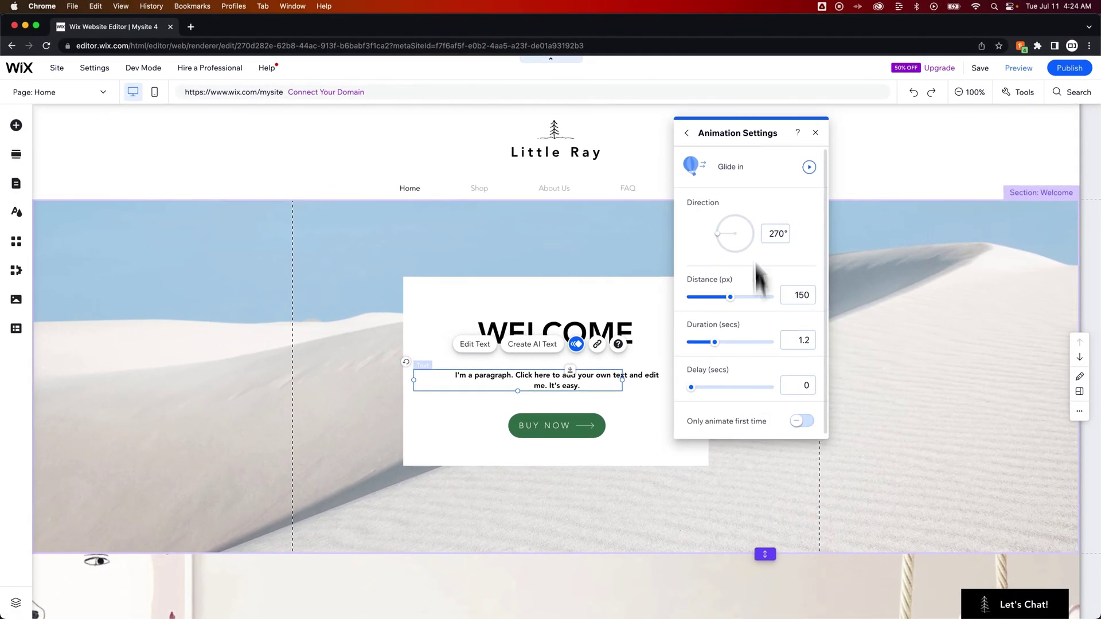
left_click(717, 161)
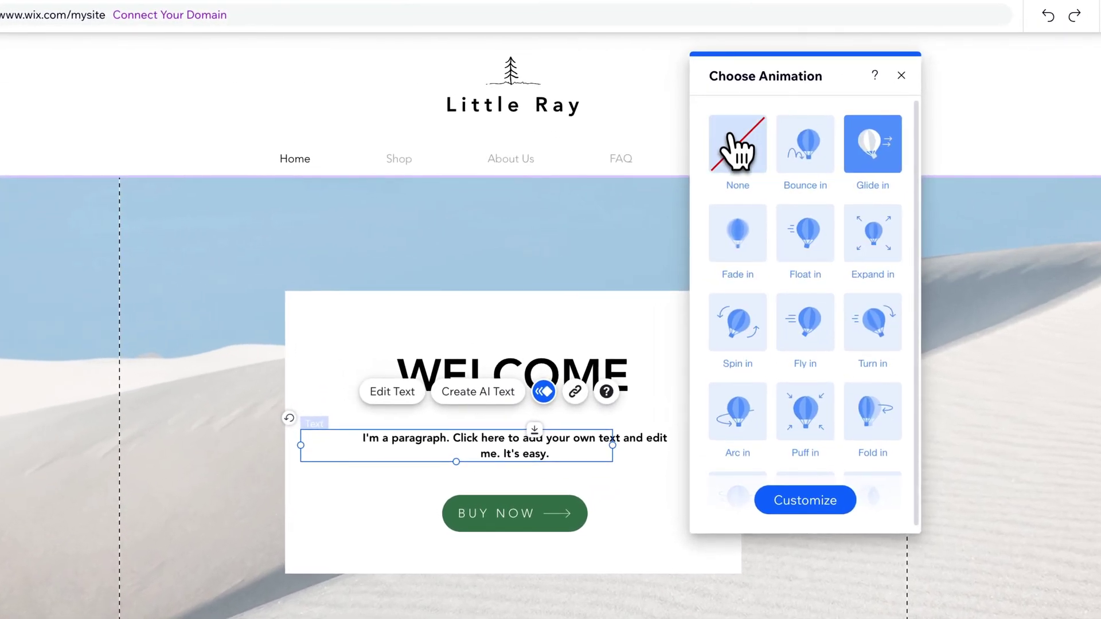
left_click(737, 145)
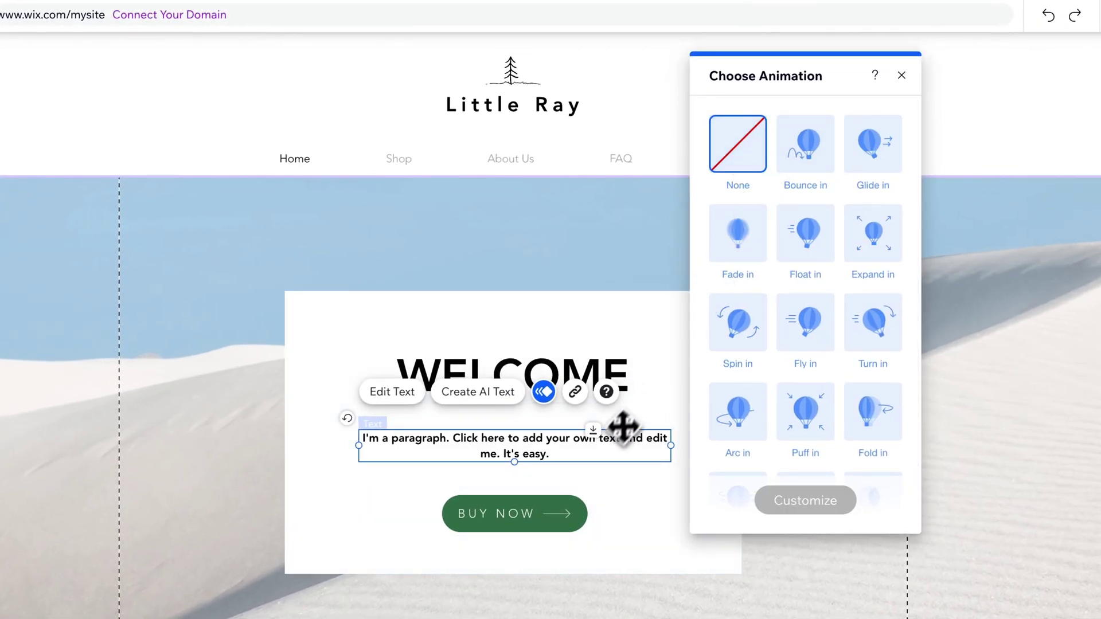
- Link the words "It's easy." to the About Us page via Page > About Us
left_click(574, 392)
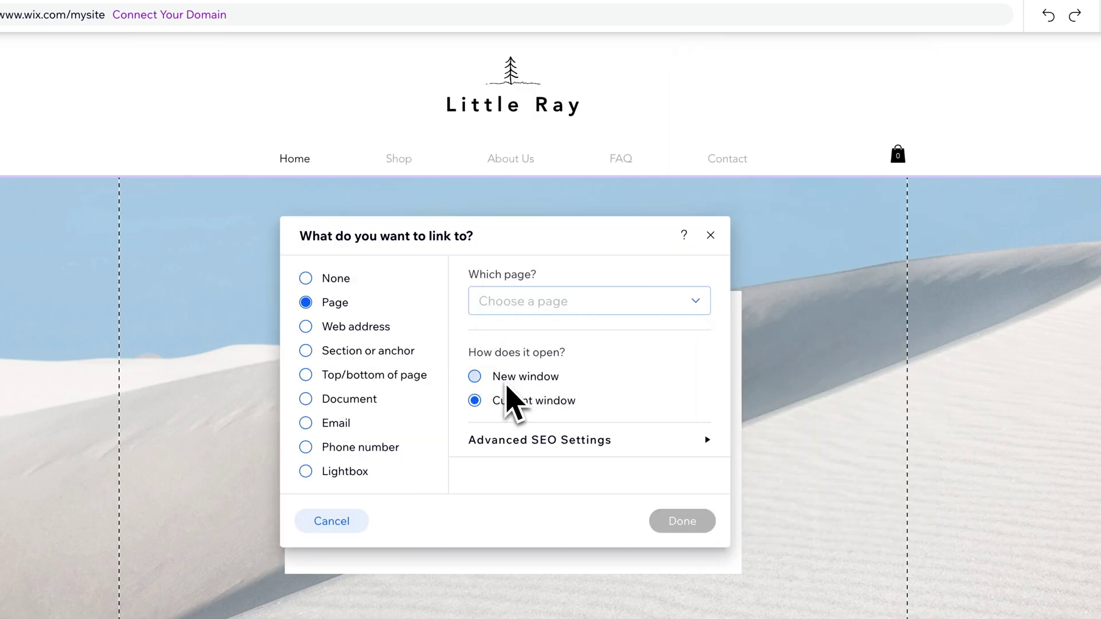
left_click(710, 235)
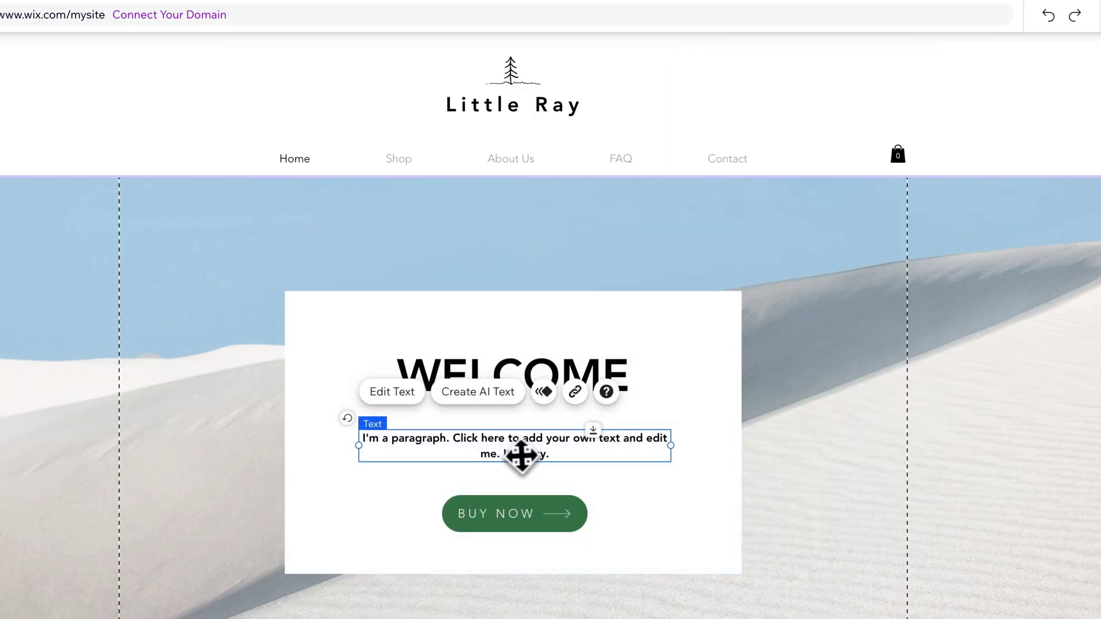
double_click(541, 457)
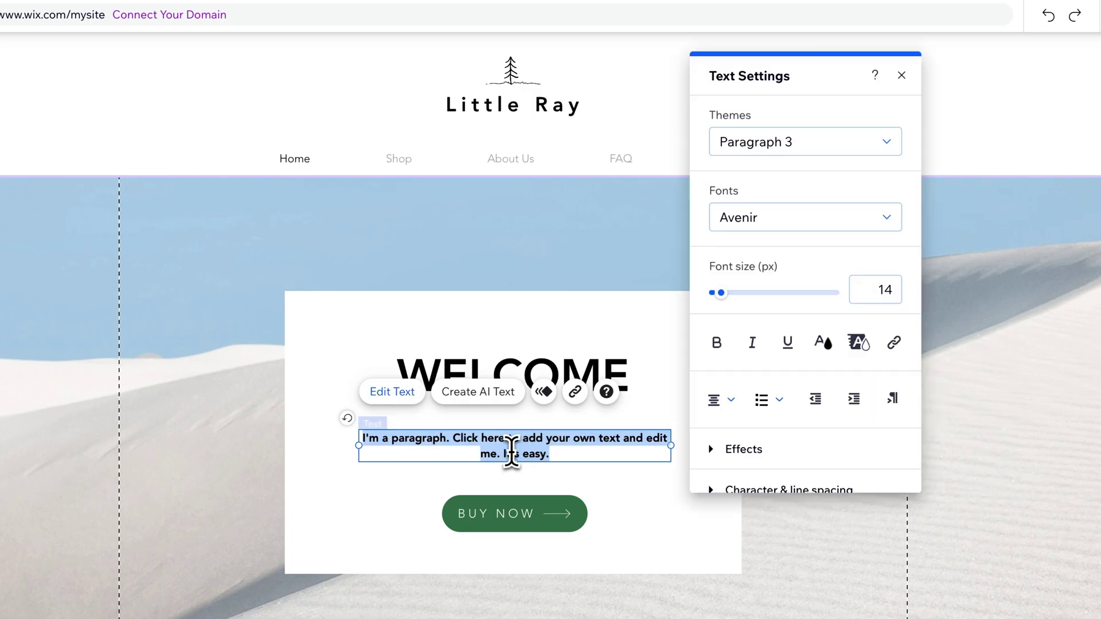
left_click(504, 454)
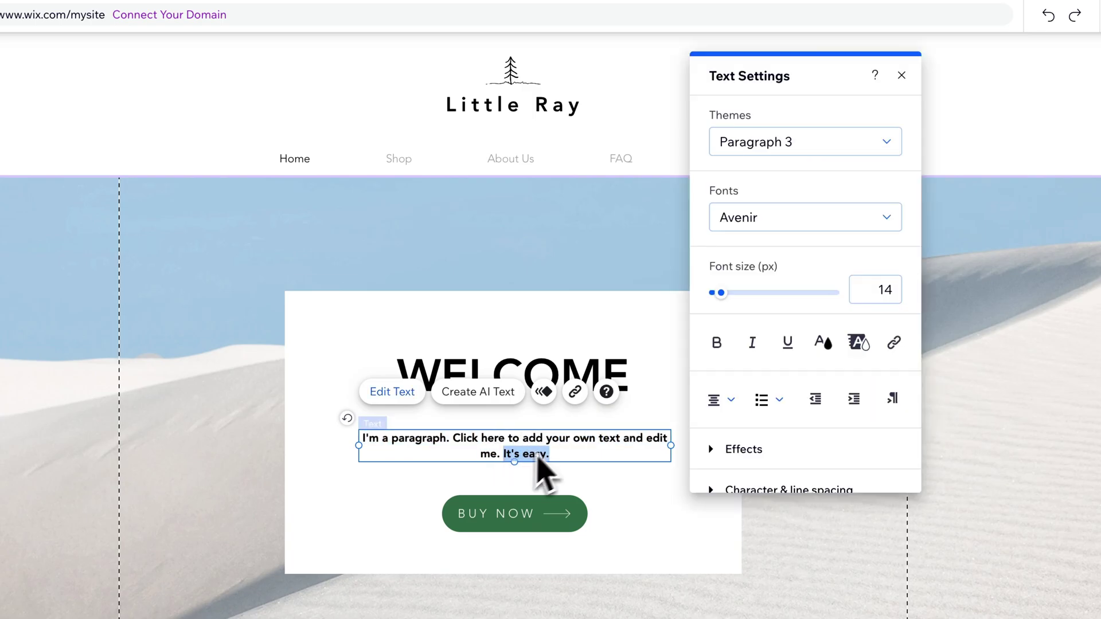
left_click(575, 392)
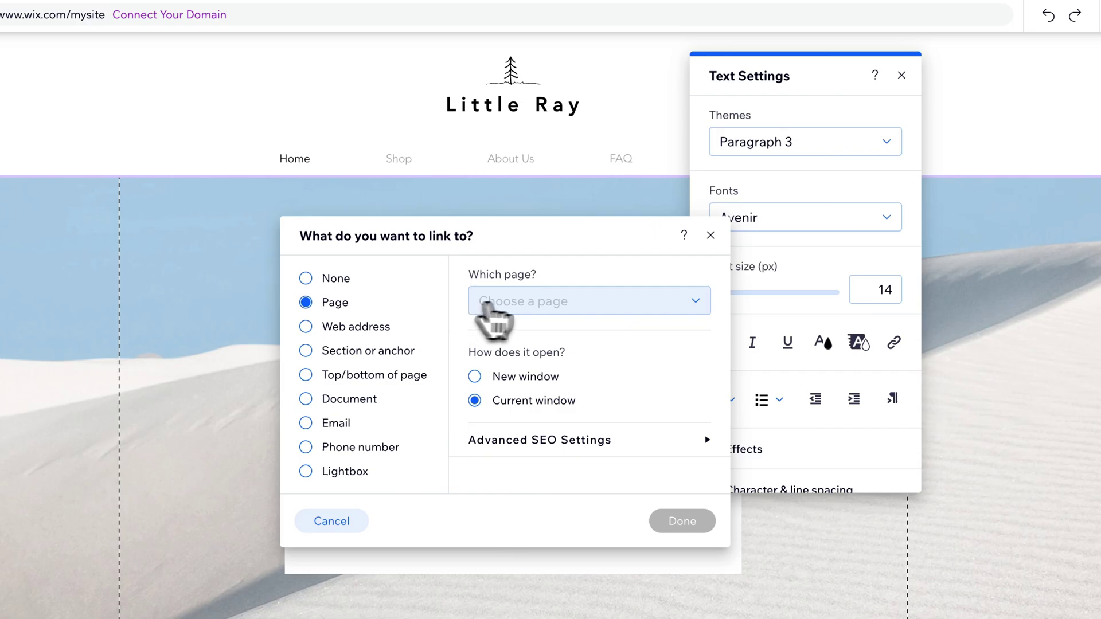
left_click(492, 309)
left_click(539, 391)
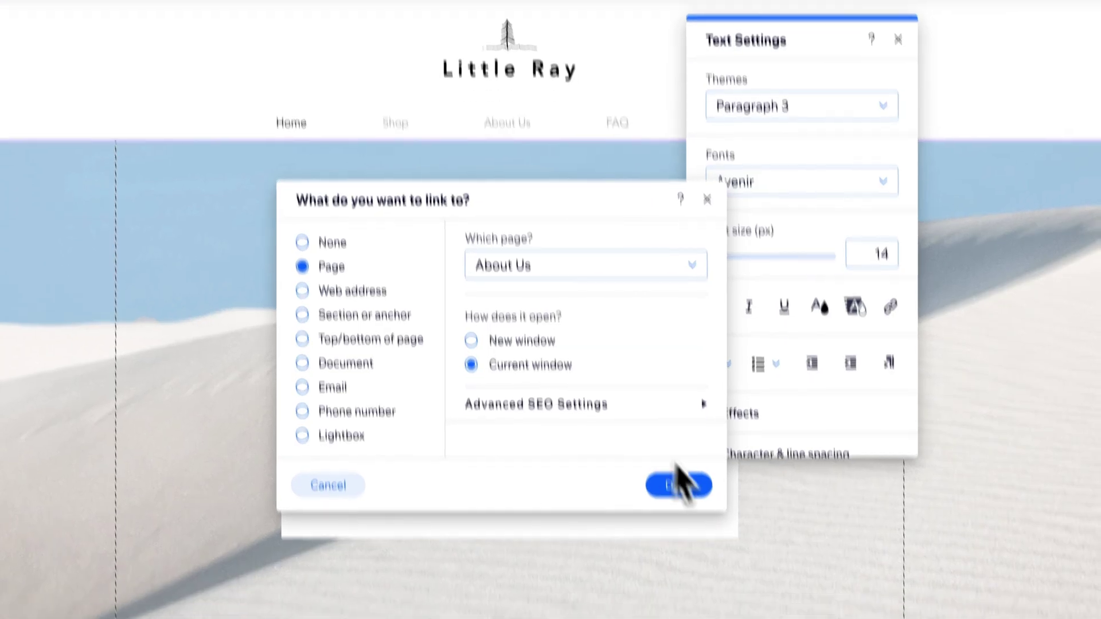
left_click(678, 485)
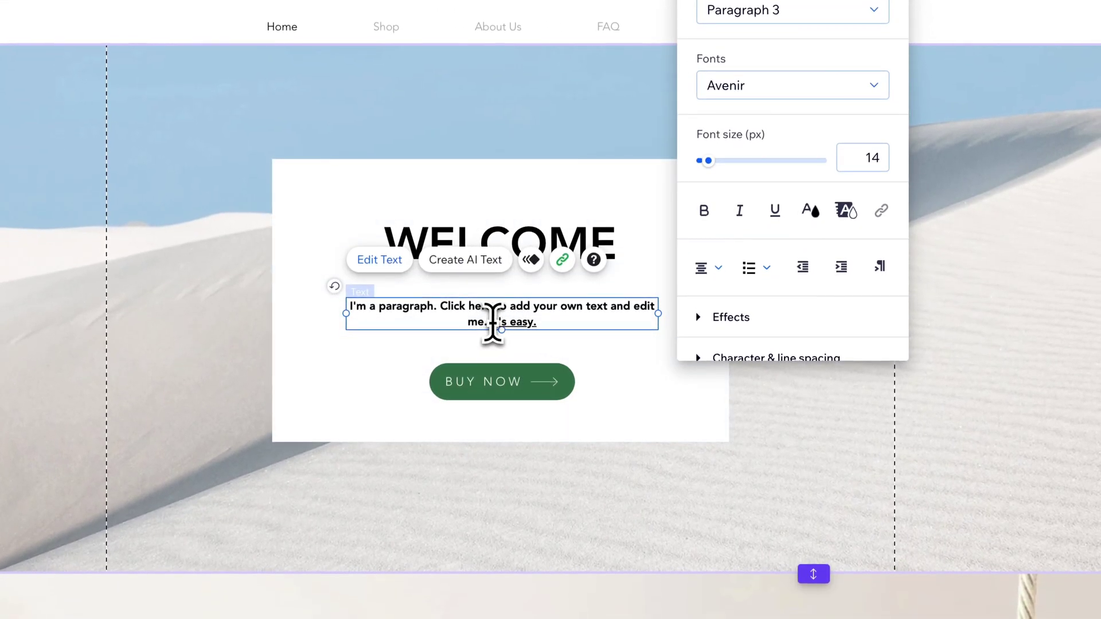
left_click_drag(538, 326, 541, 329)
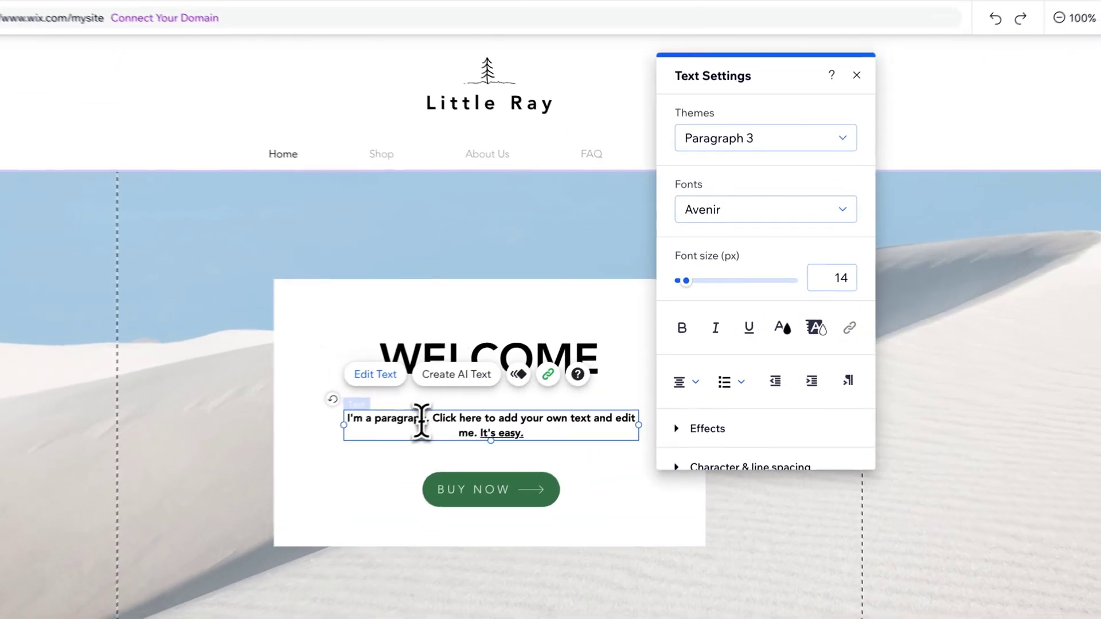
- Select the whole paragraph, scroll through the AI Text Creator form, then close it
triple_click(496, 380)
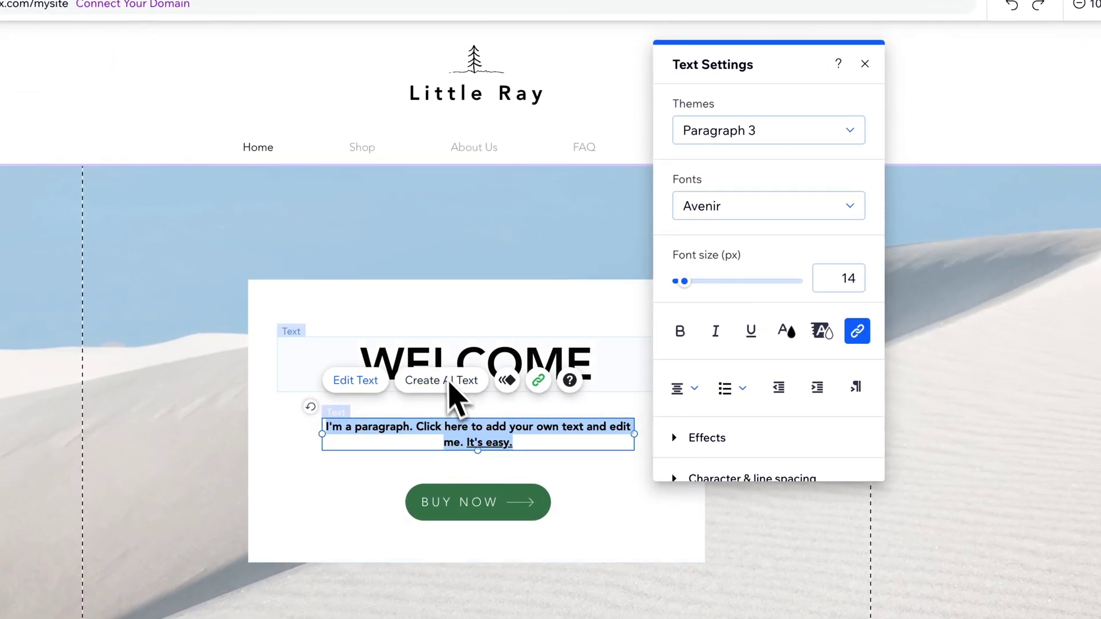
left_click(445, 382)
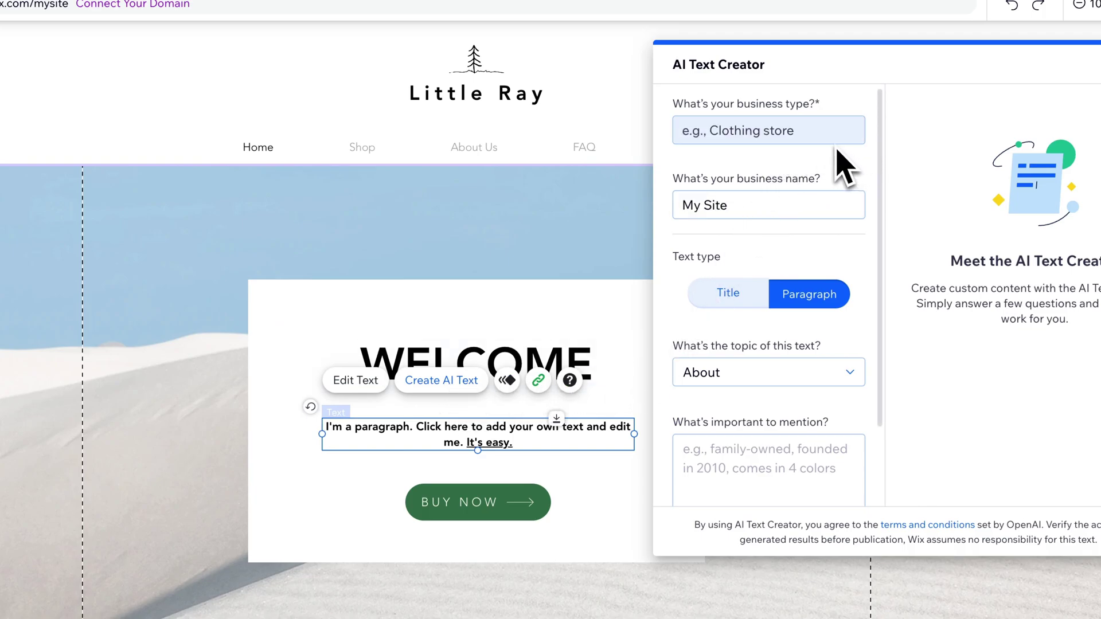
scroll(823, 244, "down", 3)
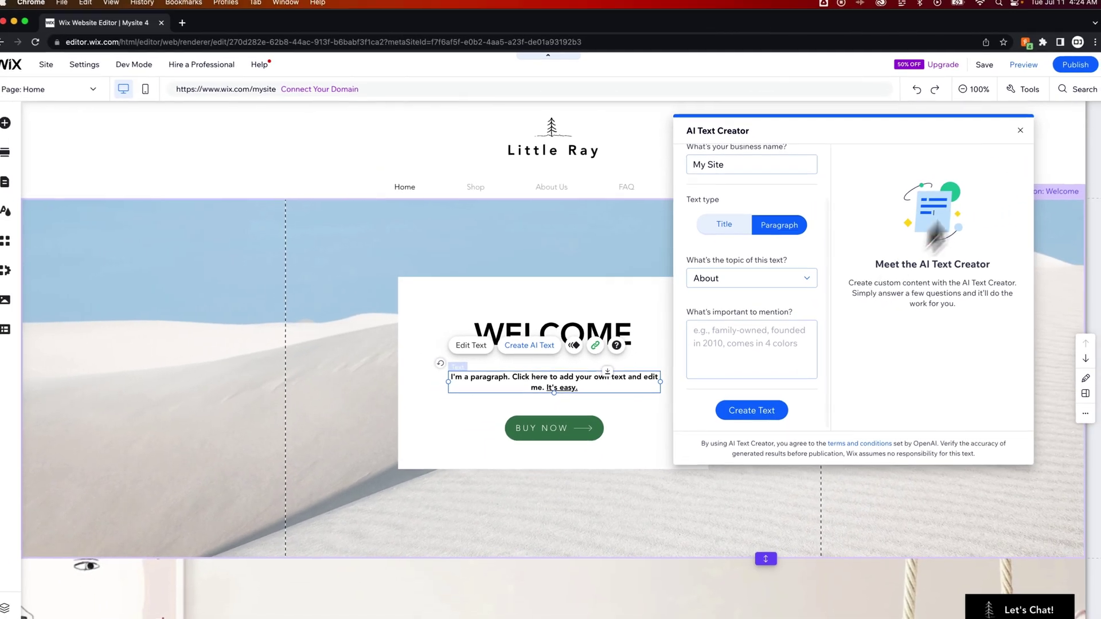
left_click(1063, 110)
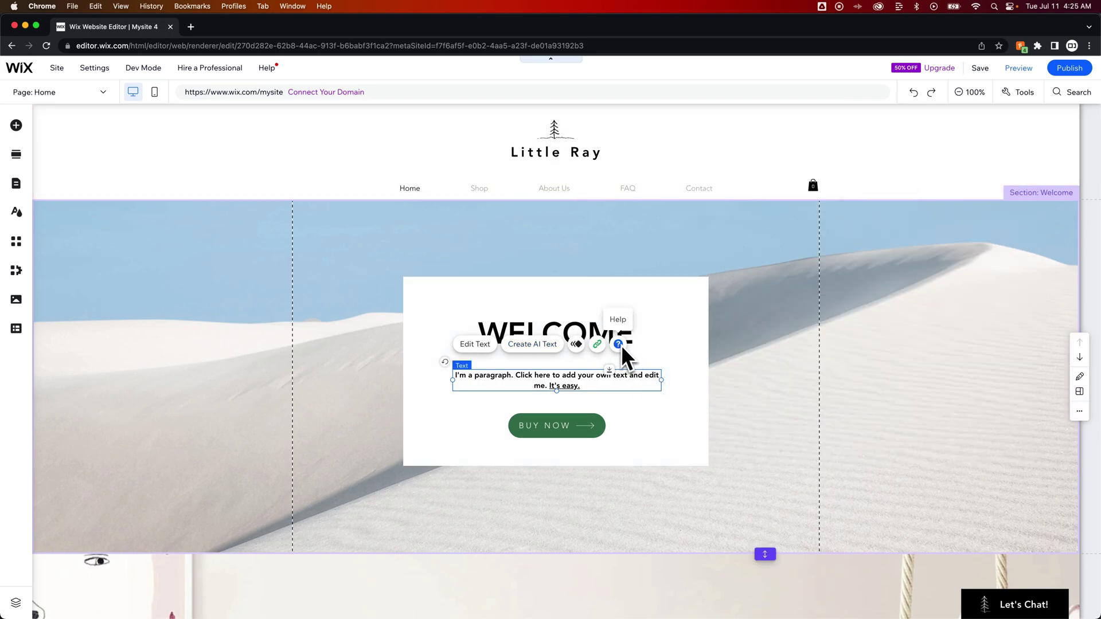
left_click(688, 383)
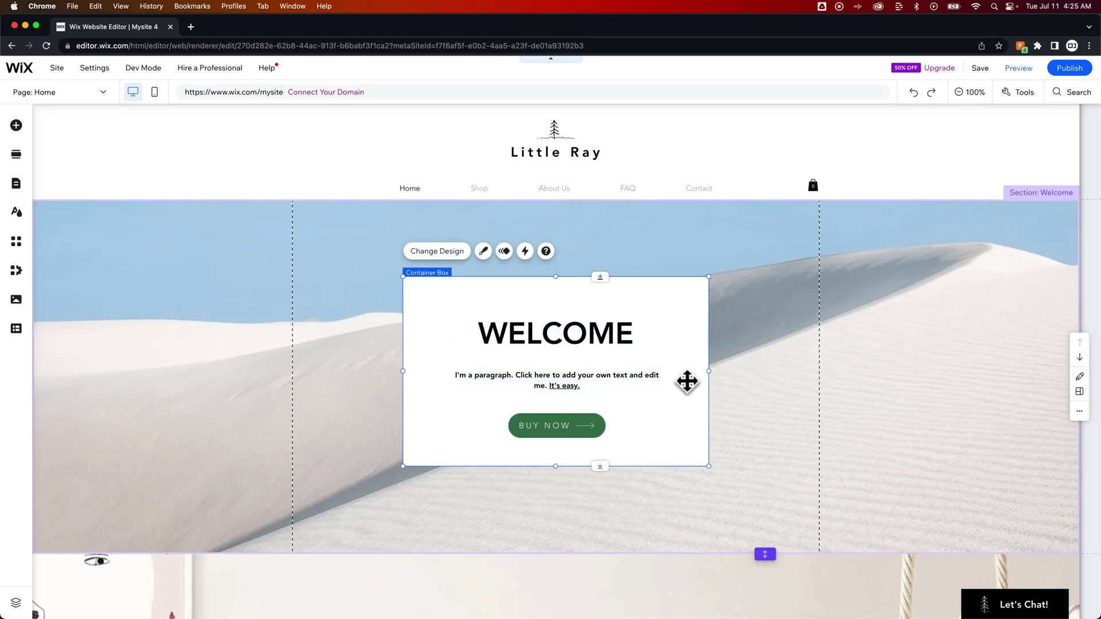
left_click(737, 370)
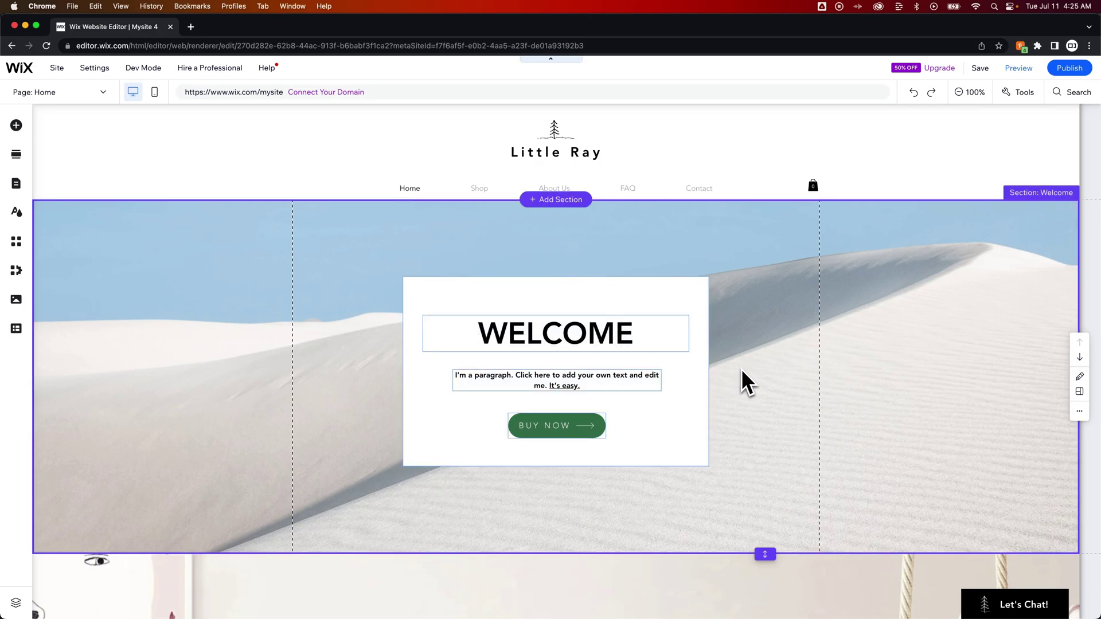